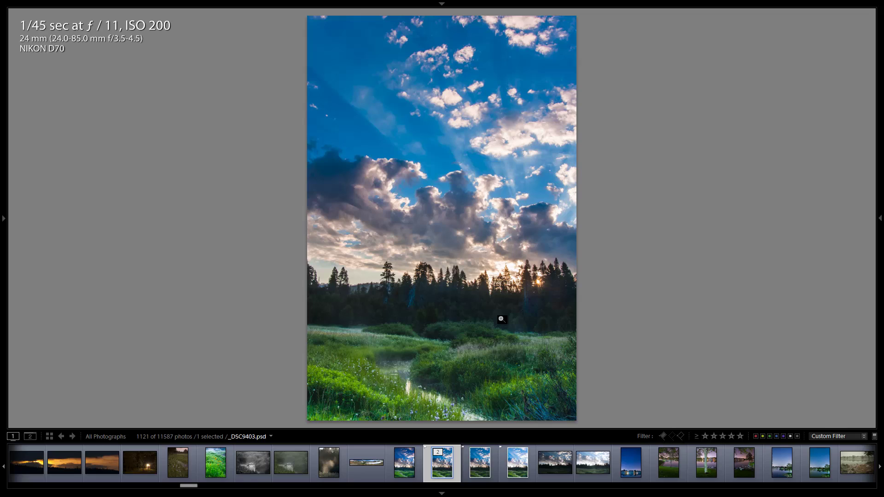
# - Zoom into the treeline, pan across the clouds, trees and meadow, then zoom back out
pyautogui.click(485, 315)
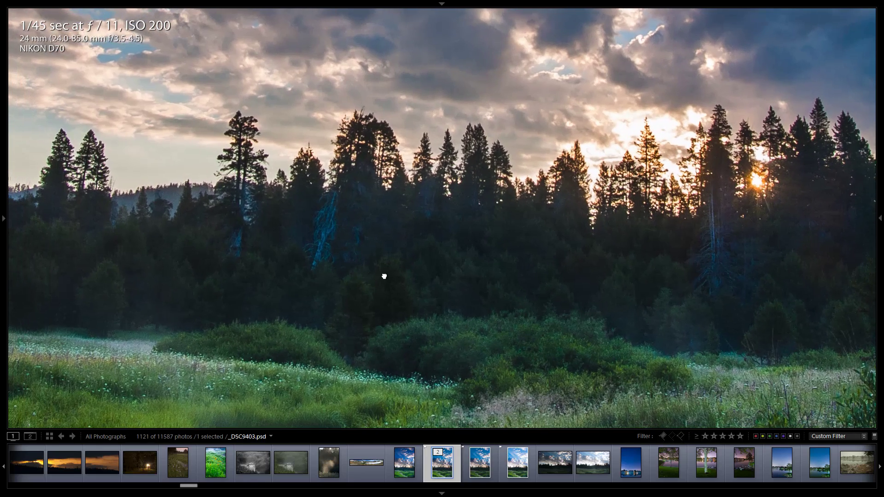
pyautogui.moveTo(385, 277); pyautogui.dragTo(471, 260)
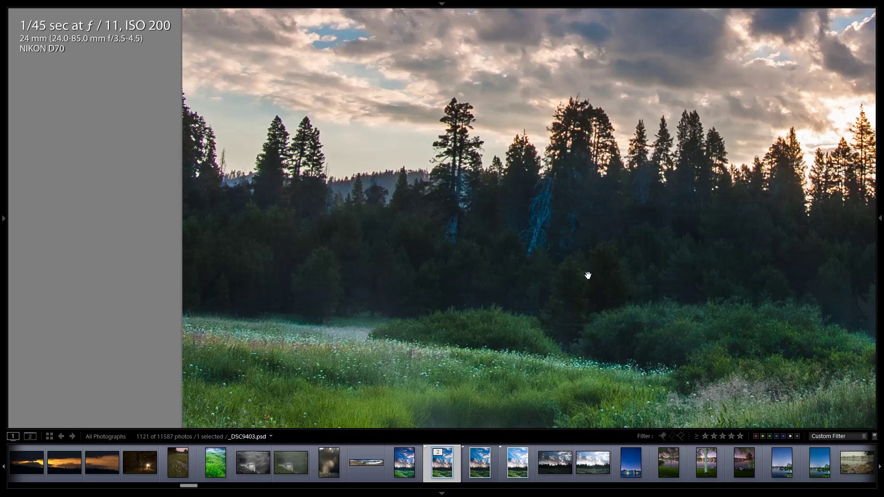
pyautogui.moveTo(577, 256); pyautogui.dragTo(476, 334)
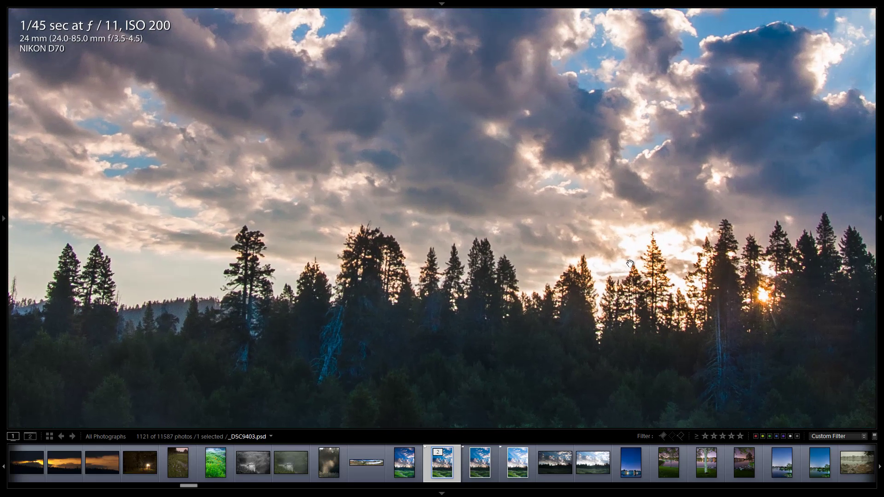
pyautogui.moveTo(630, 342); pyautogui.dragTo(633, 318)
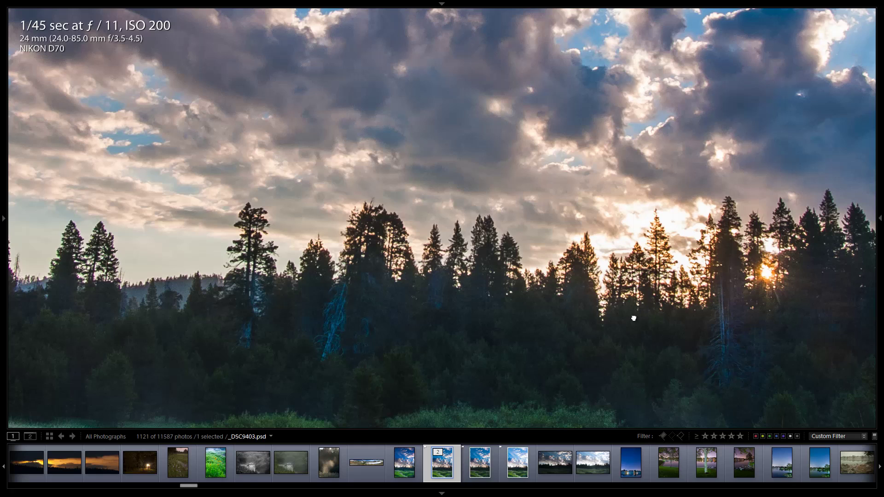
pyautogui.click(633, 317)
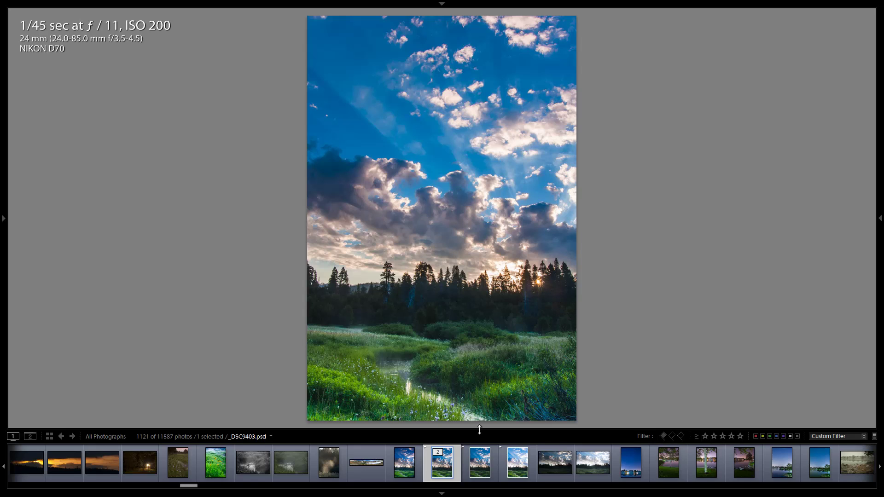
# - Compare _DSC9403.NEF side by side with the merged _DSC9403.psd
pyautogui.click(481, 475)
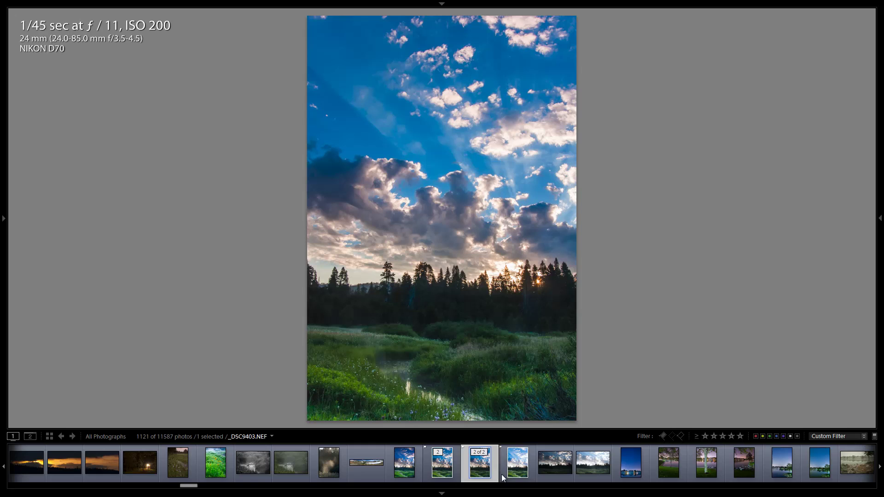
pyautogui.press('c')
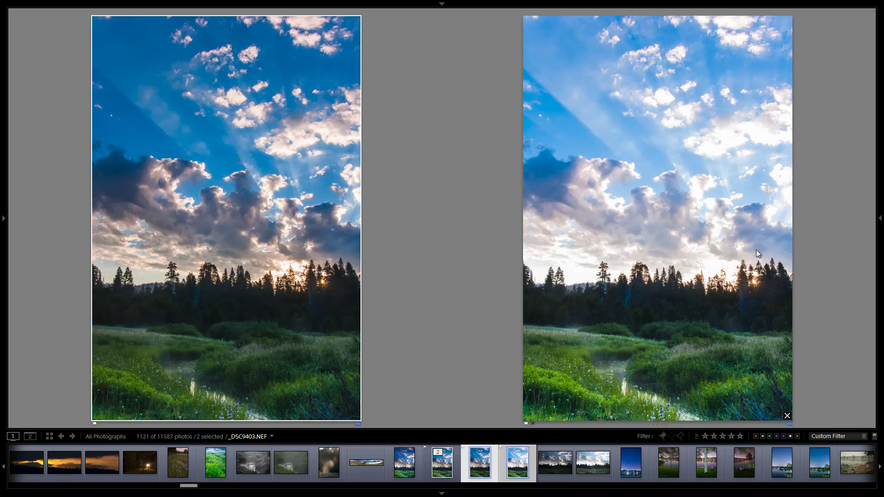
pyautogui.keyDown('ctrl'); pyautogui.click(444, 477); pyautogui.keyUp('ctrl')
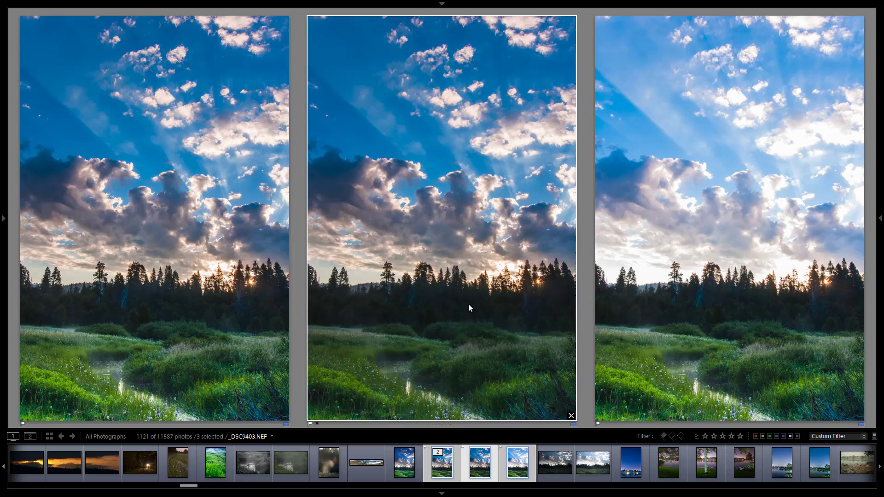
pyautogui.doubleClick(454, 310)
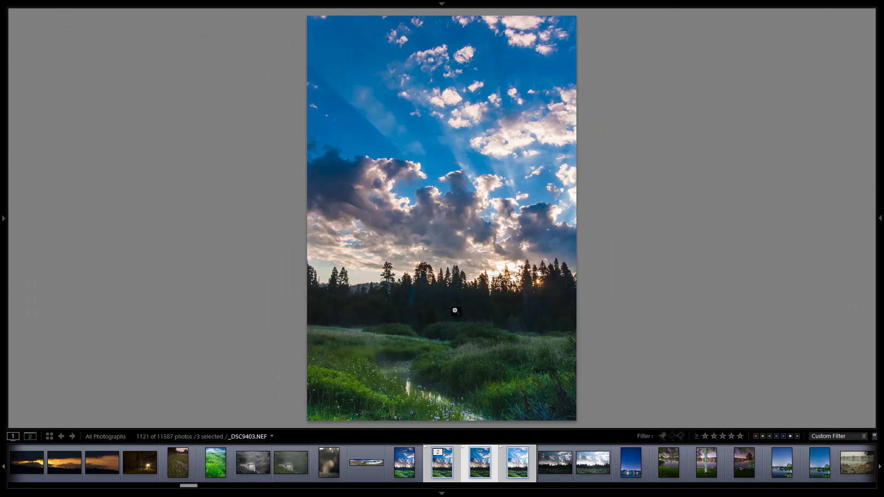
pyautogui.press('n')
pyautogui.doubleClick(479, 324)
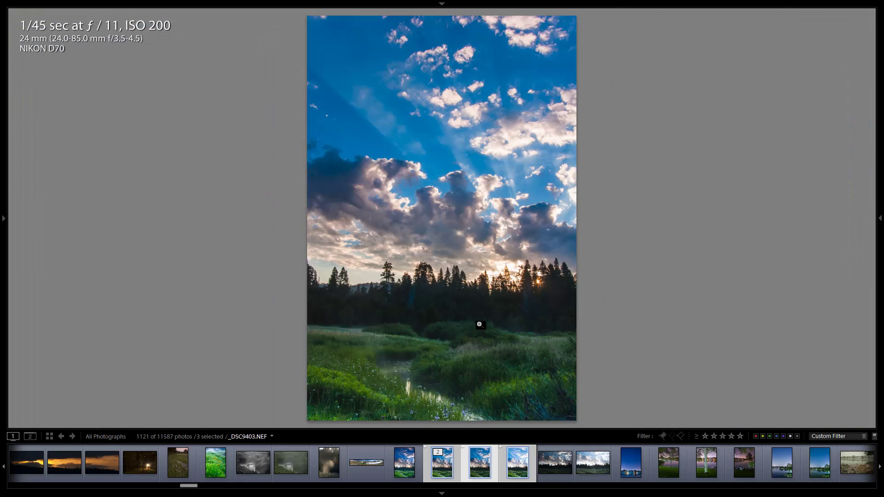
pyautogui.click(479, 325)
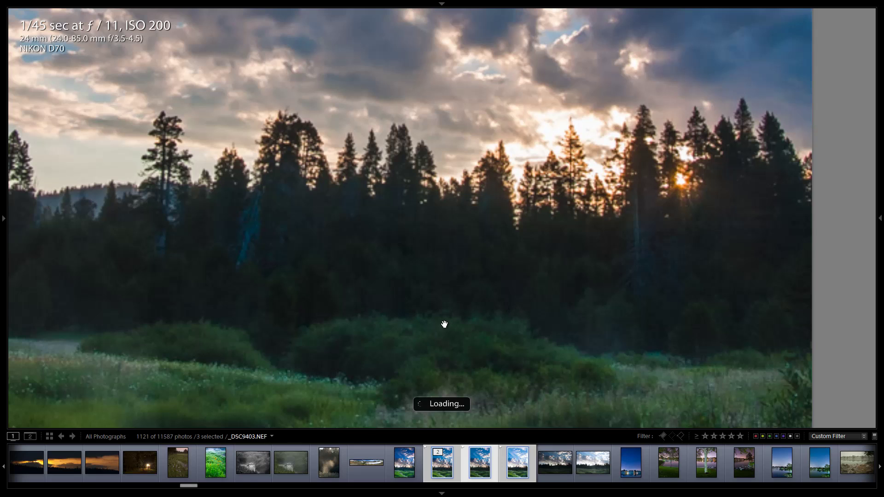
pyautogui.moveTo(327, 308); pyautogui.dragTo(538, 308)
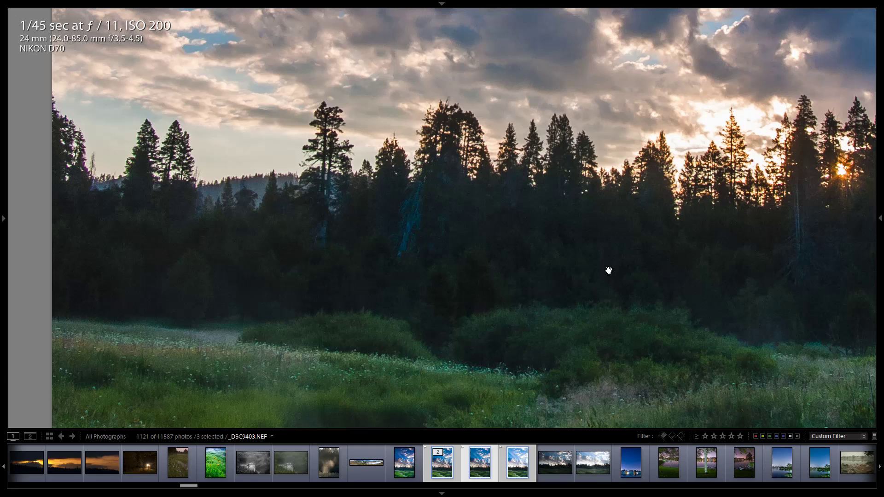
pyautogui.moveTo(651, 302); pyautogui.dragTo(527, 321)
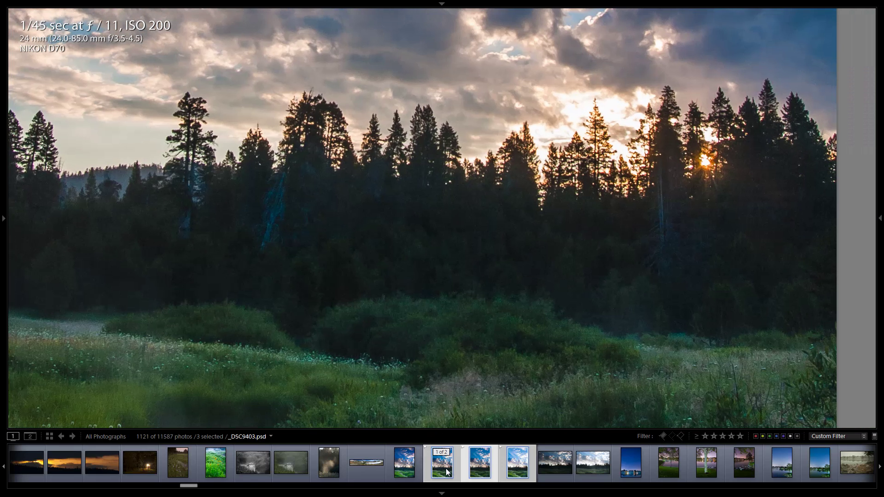
pyautogui.click(496, 387)
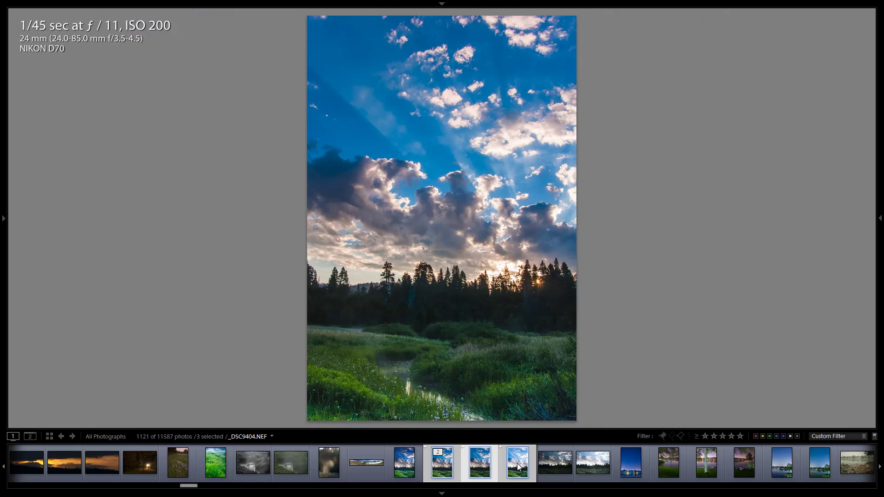
pyautogui.click(518, 467)
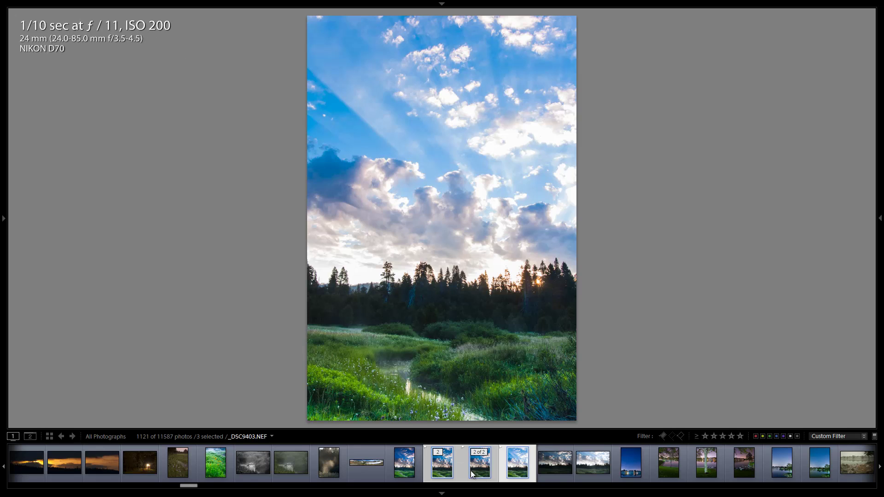
pyautogui.click(482, 470)
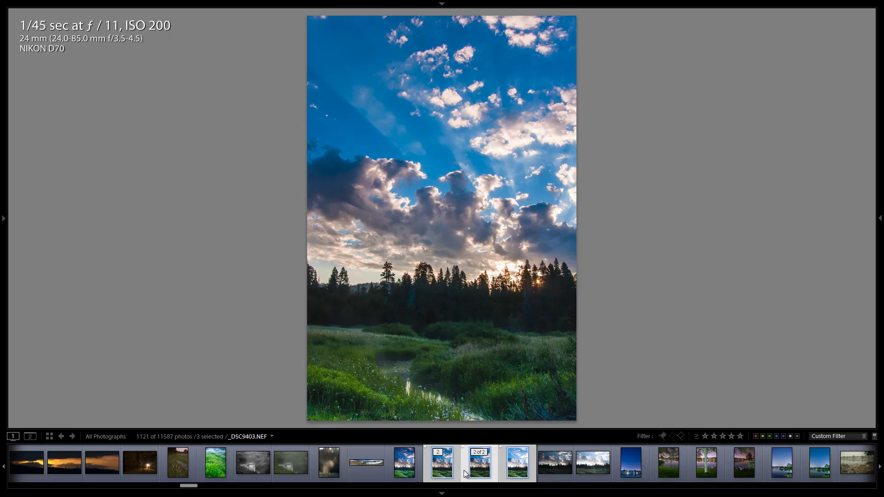
pyautogui.press('n')
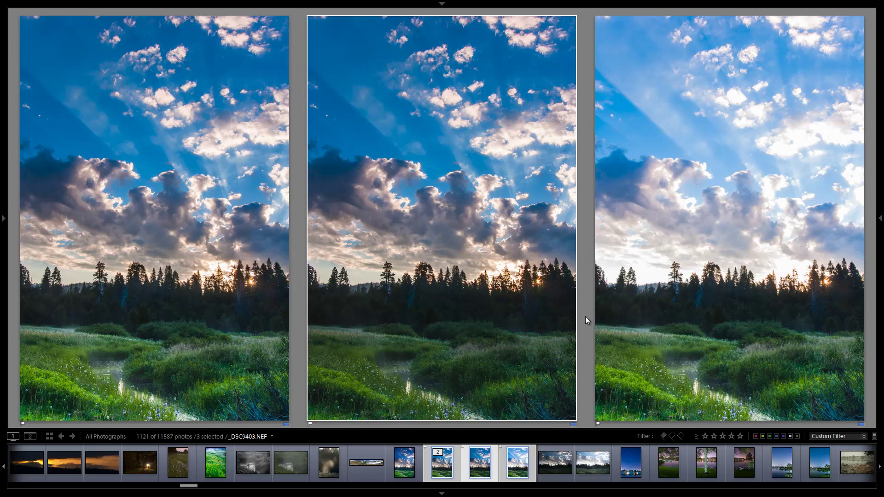
# - In Develop, tidy the Presets panel and widen it so full preset names are readable
pyautogui.press('d')
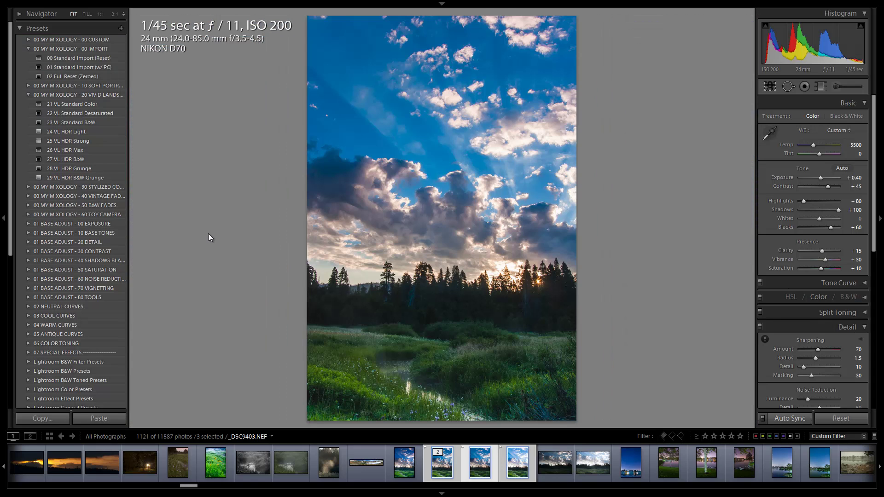
pyautogui.click(28, 48)
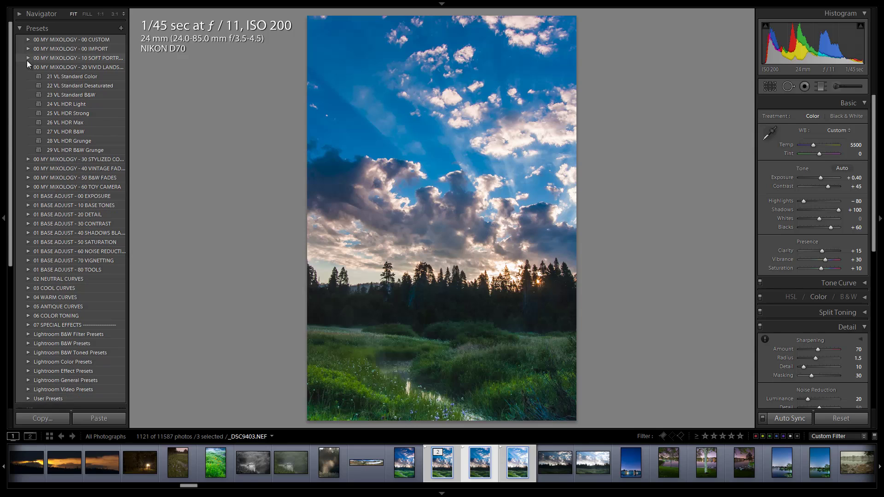
pyautogui.click(27, 68)
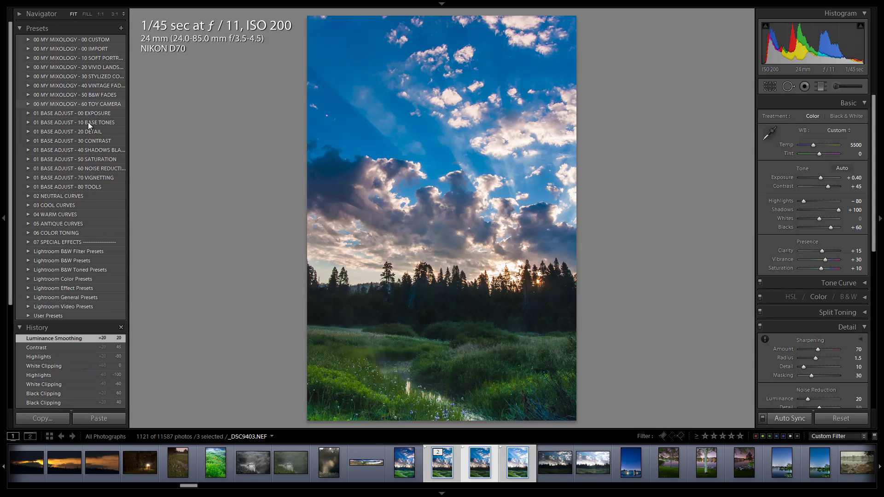
pyautogui.moveTo(127, 118); pyautogui.dragTo(147, 118)
pyautogui.click(29, 48)
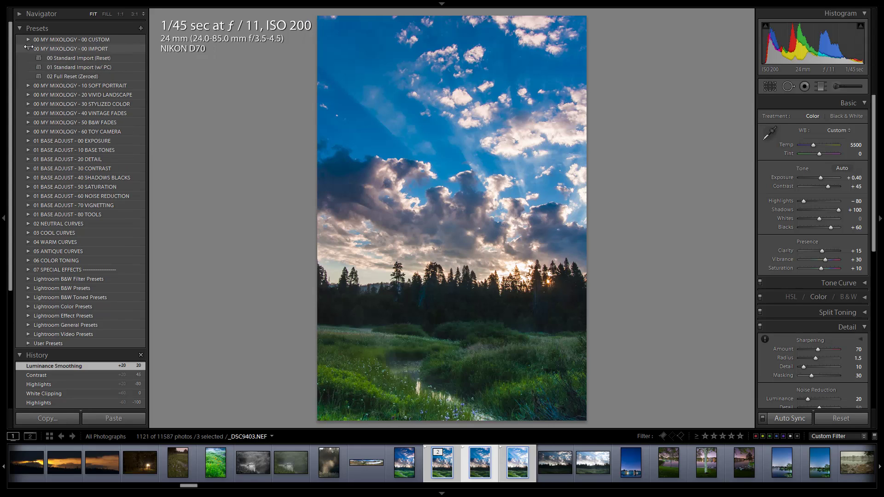
# - Deselect the merged photo and apply 02 Full Reset (Zeroed) to _DSC9403.NEF
pyautogui.keyDown('ctrl'); pyautogui.click(446, 473); pyautogui.keyUp('ctrl')
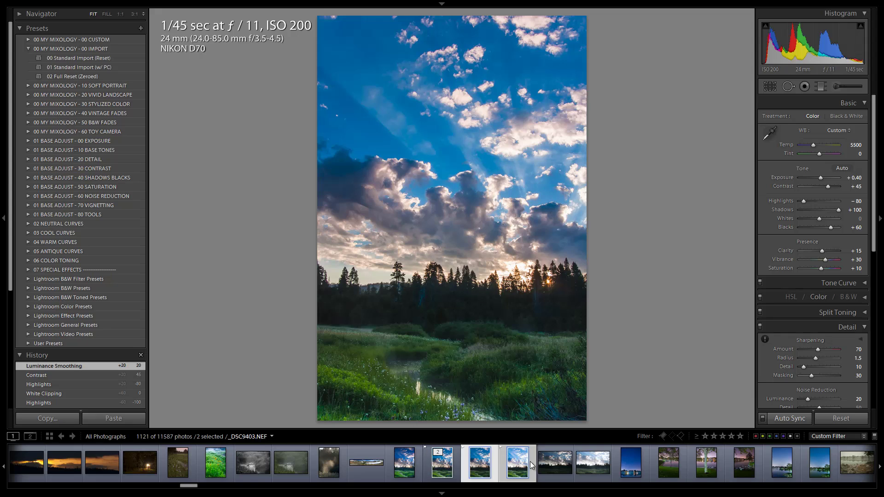
pyautogui.click(518, 474)
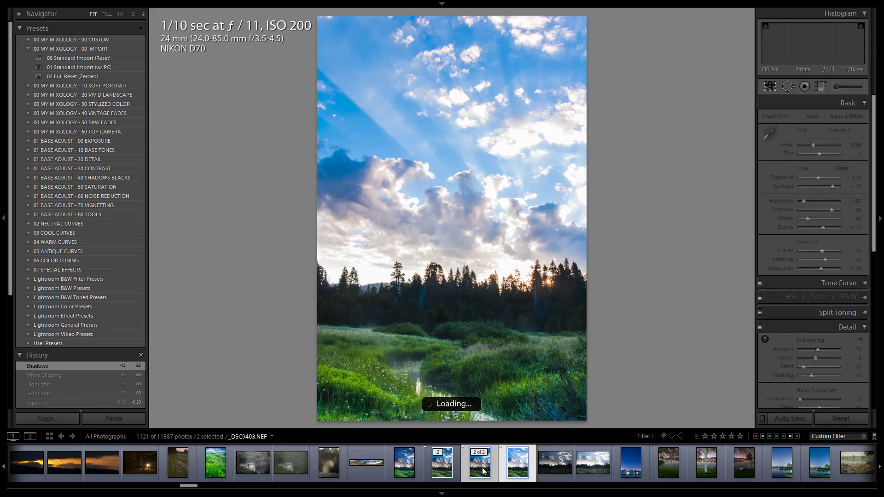
pyautogui.click(483, 470)
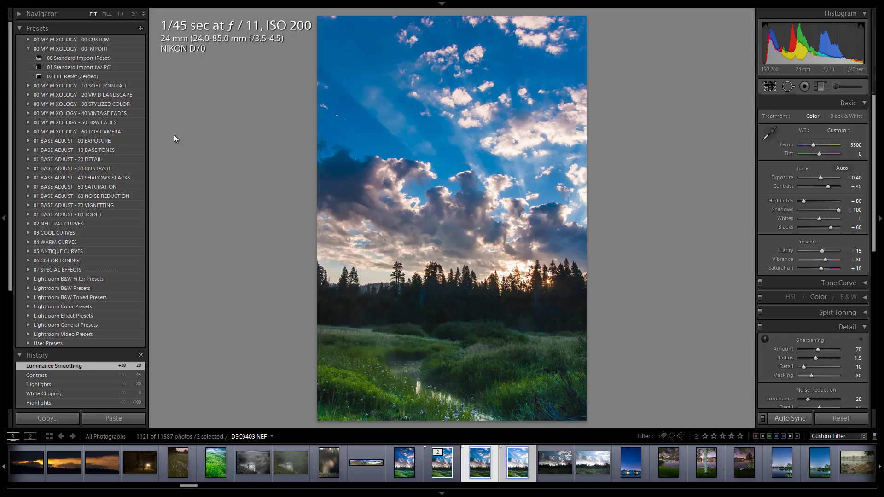
pyautogui.click(77, 76)
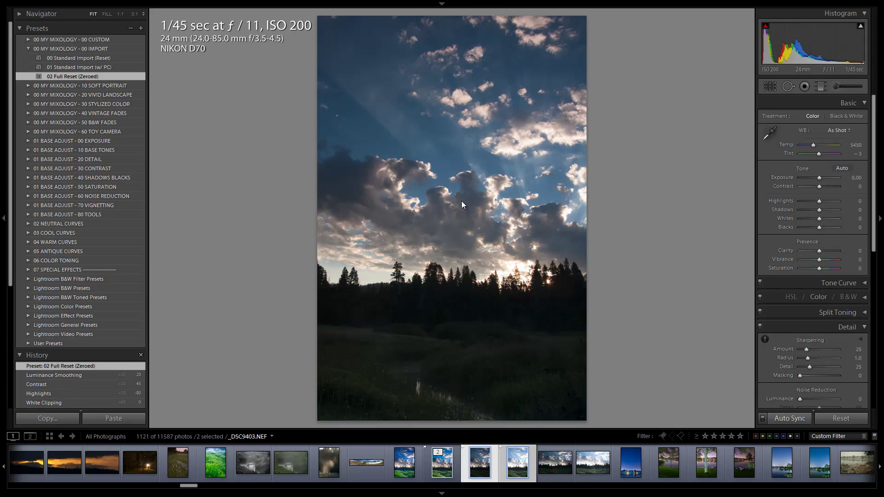
# - Flip between _DSC9403, the merged .psd and _DSC9404, ending on the brighter _DSC9404.NEF
pyautogui.click(517, 470)
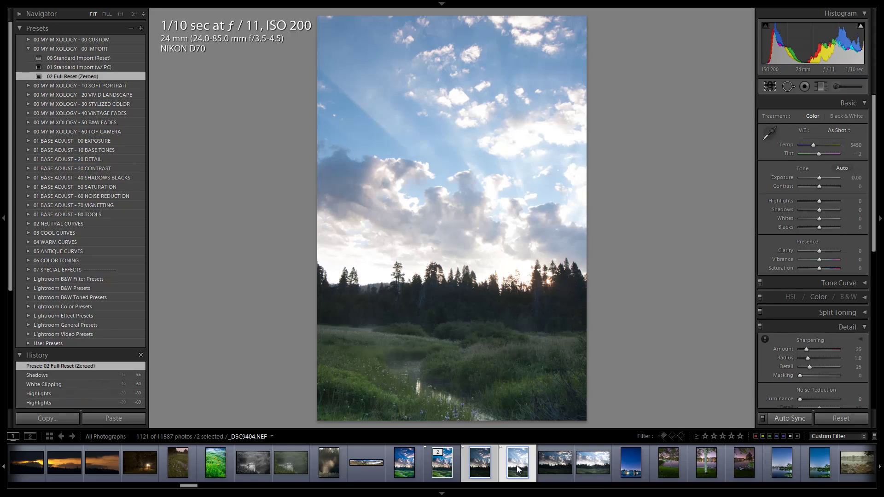
pyautogui.click(443, 469)
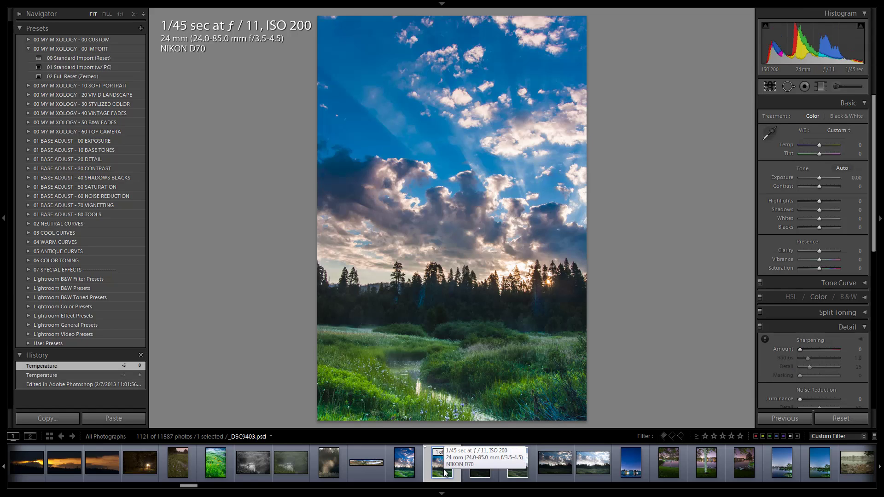
pyautogui.press('s')
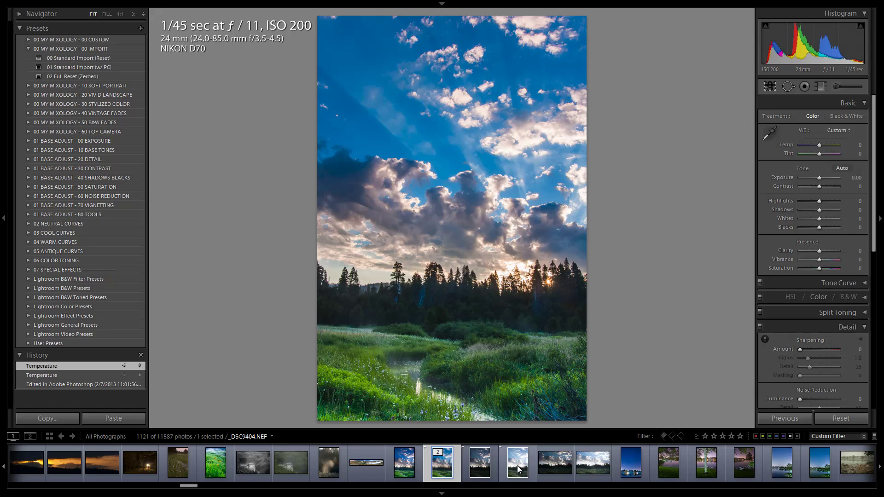
pyautogui.click(519, 469)
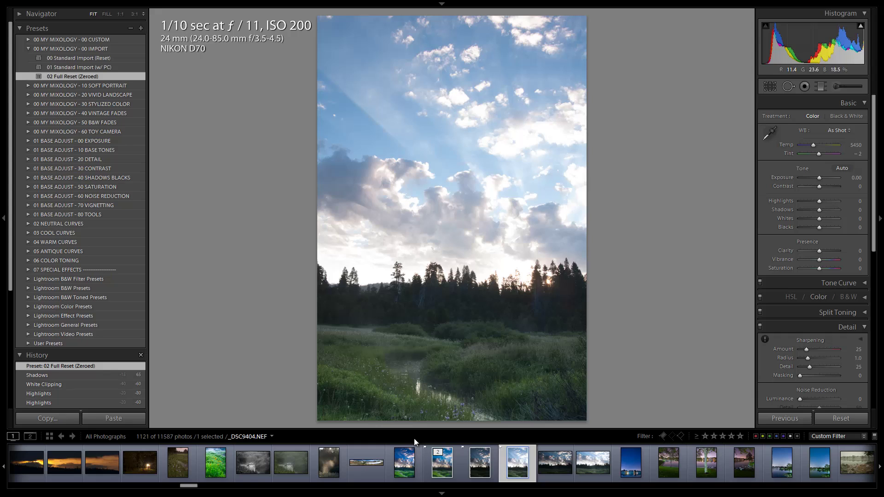
pyautogui.click(486, 472)
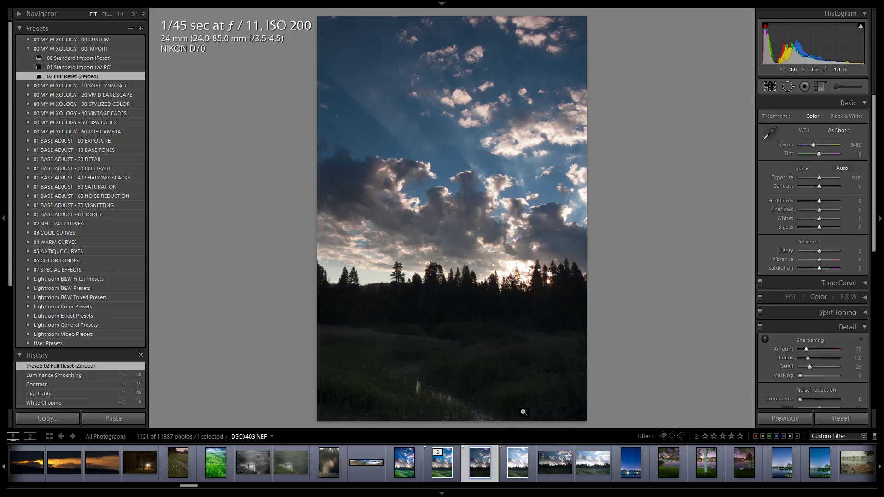
pyautogui.click(452, 469)
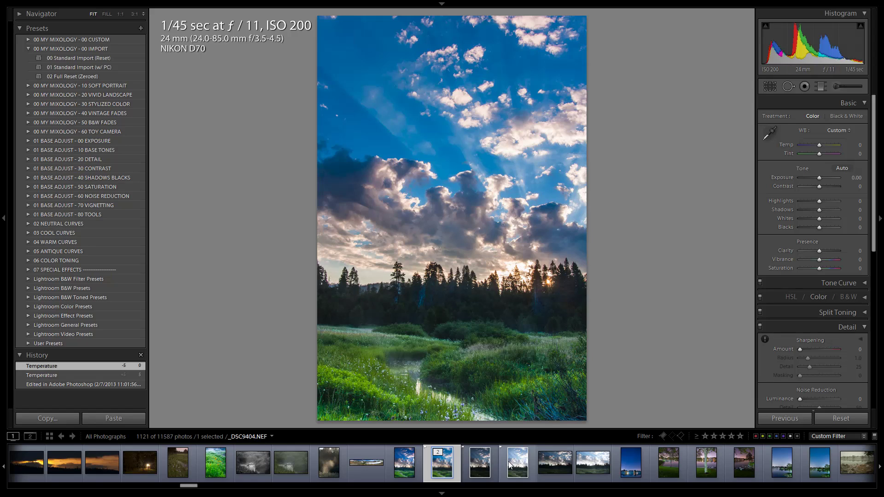
pyautogui.click(479, 468)
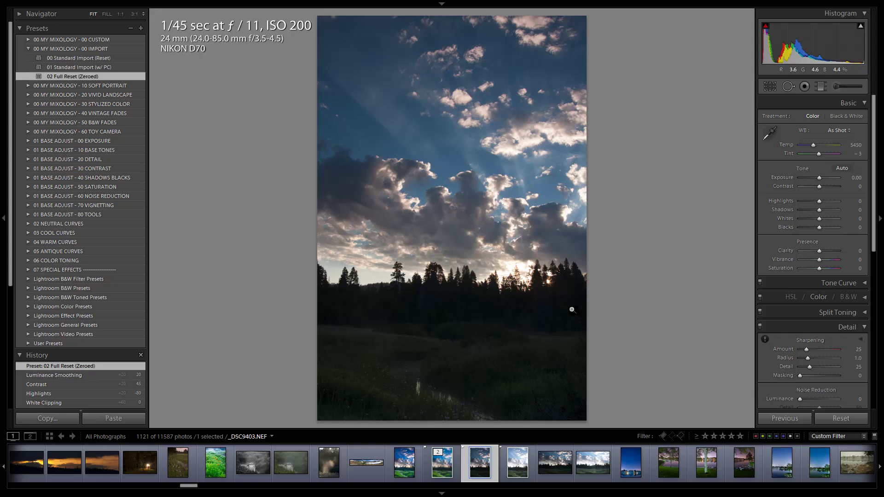
pyautogui.click(518, 462)
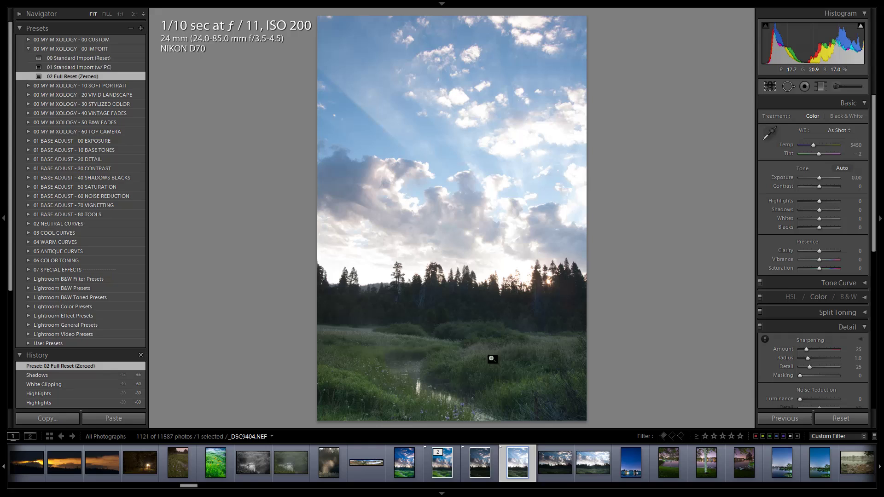
# - Apply 26 VL HDR Max to _DSC9404 after trying 21 VL Standard Color, then review the Basic sliders
pyautogui.click(26, 95)
pyautogui.click(67, 107)
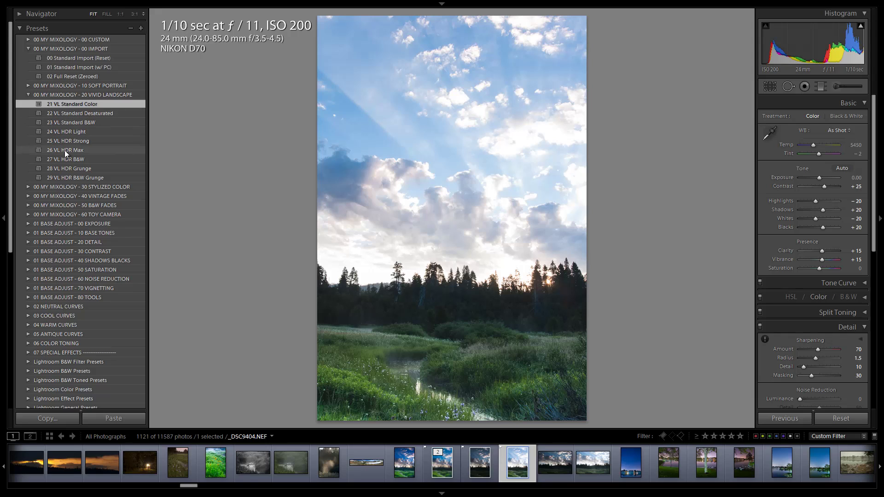
pyautogui.click(66, 151)
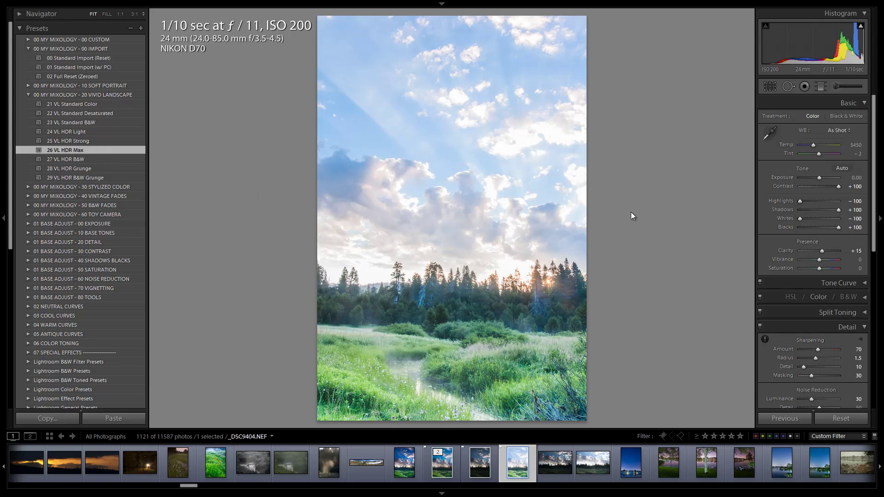
pyautogui.scroll(-2, 833, 181)
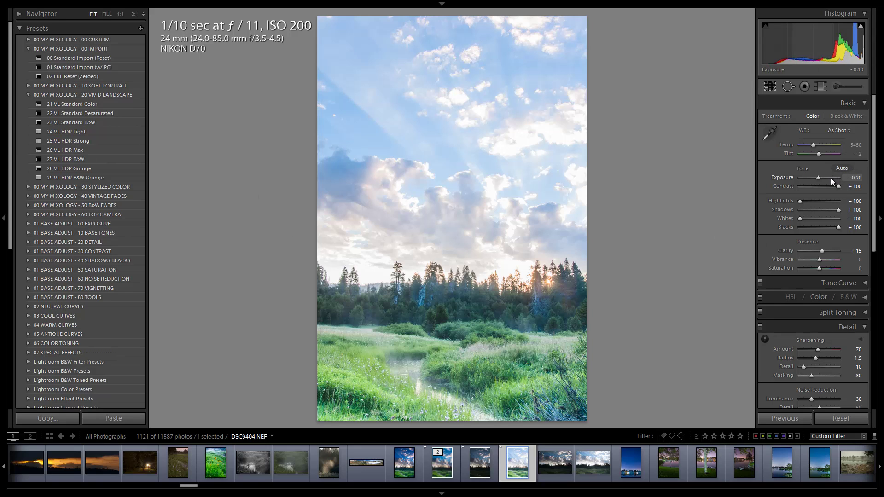
pyautogui.scroll(-8, 831, 181)
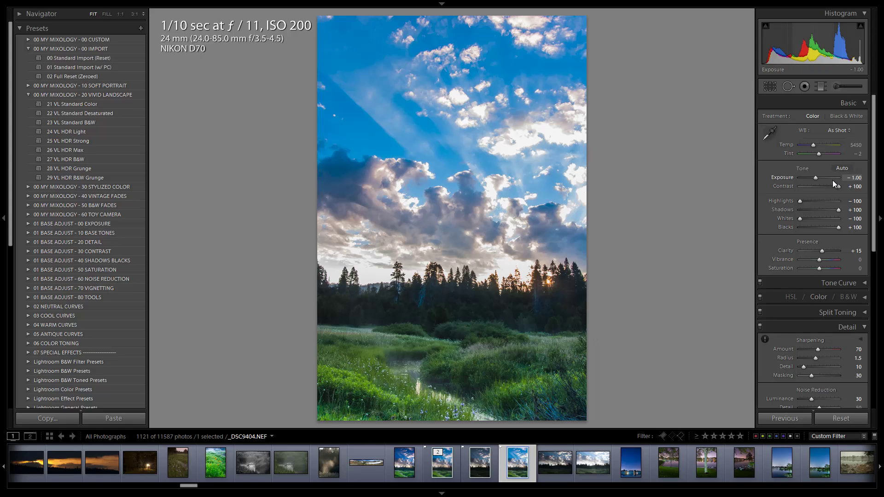
pyautogui.scroll(2, 832, 177)
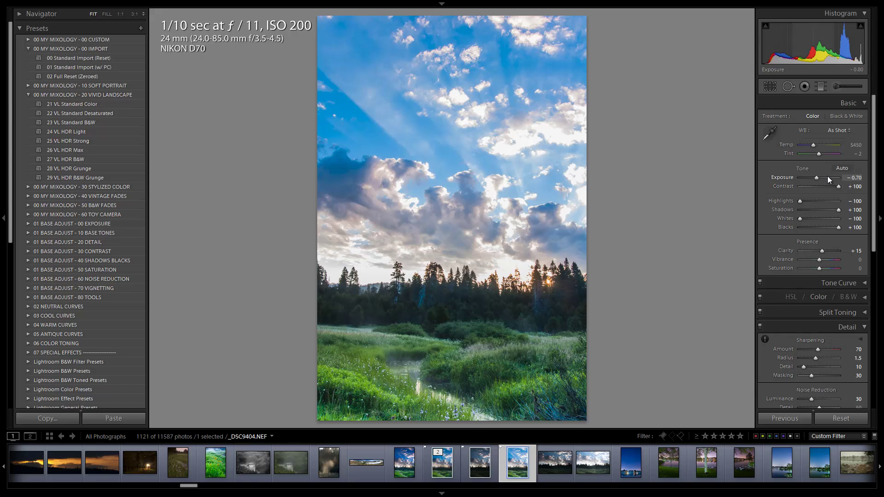
pyautogui.scroll(1, 829, 180)
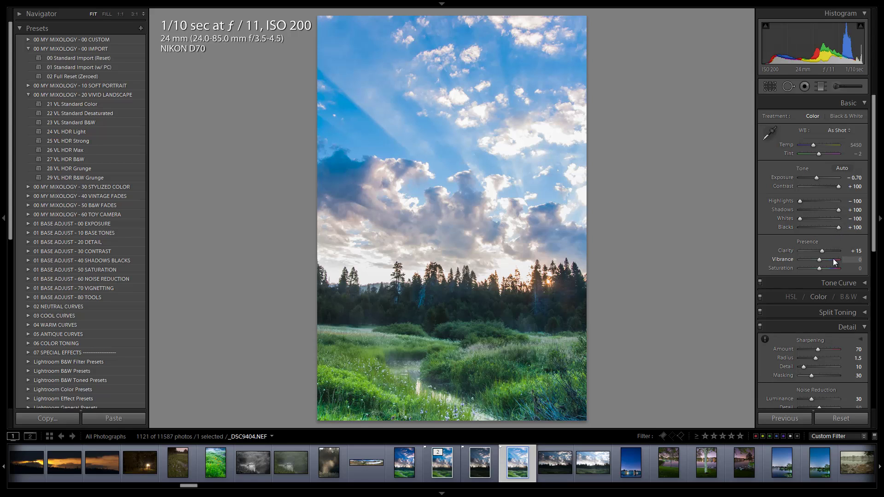
pyautogui.scroll(4, 833, 258)
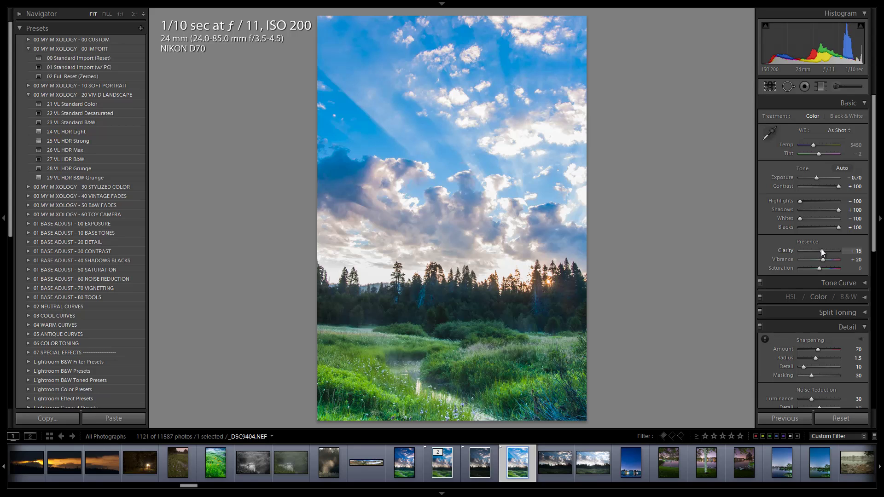
pyautogui.scroll(4, 822, 251)
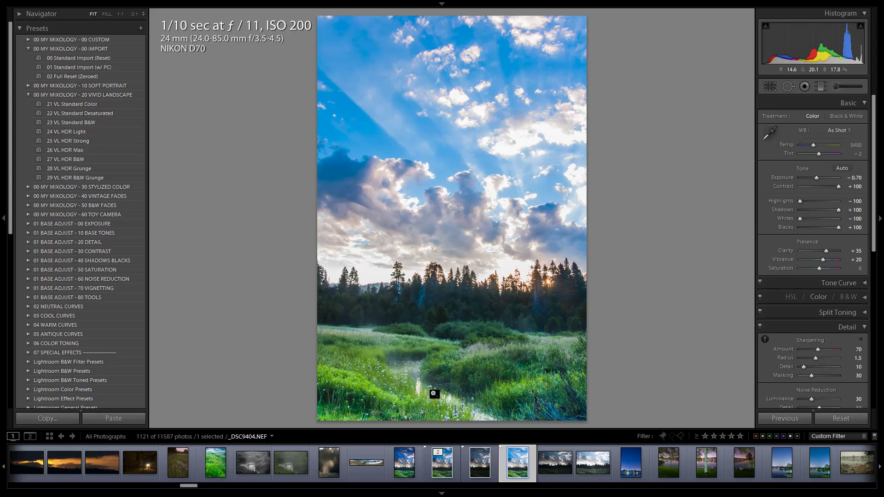
pyautogui.click(385, 392)
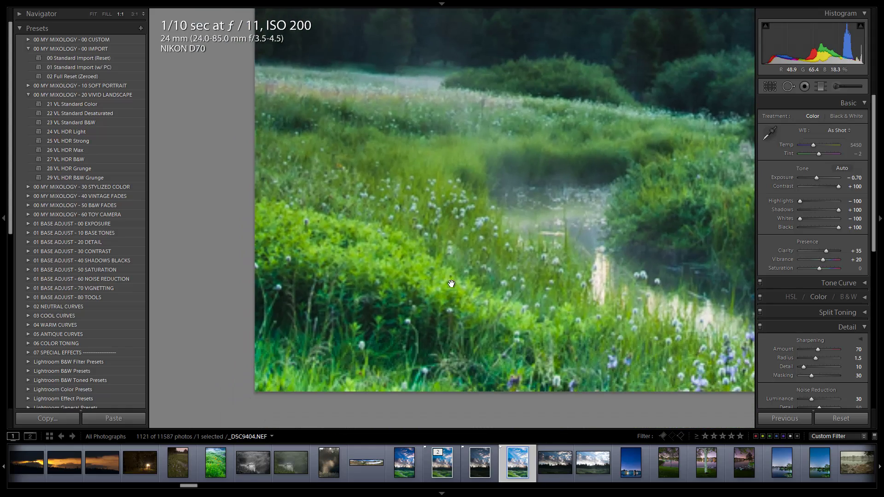
pyautogui.moveTo(493, 268); pyautogui.dragTo(301, 246)
pyautogui.click(301, 247)
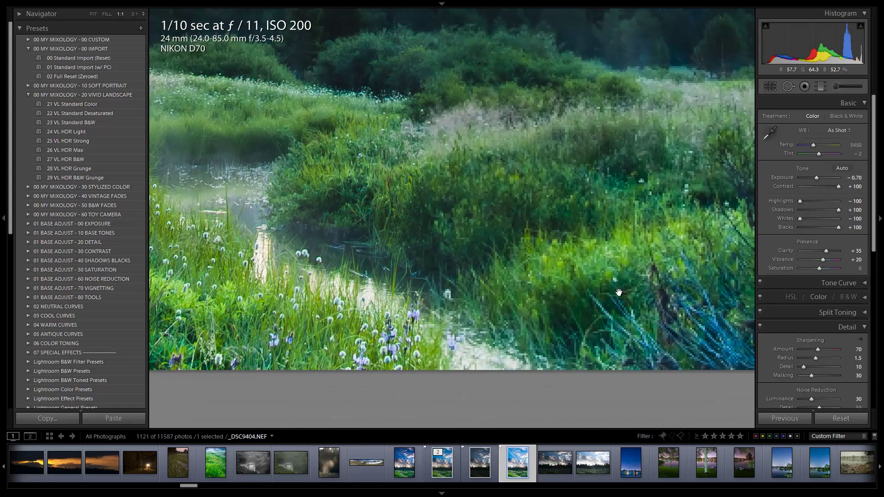
pyautogui.click(463, 299)
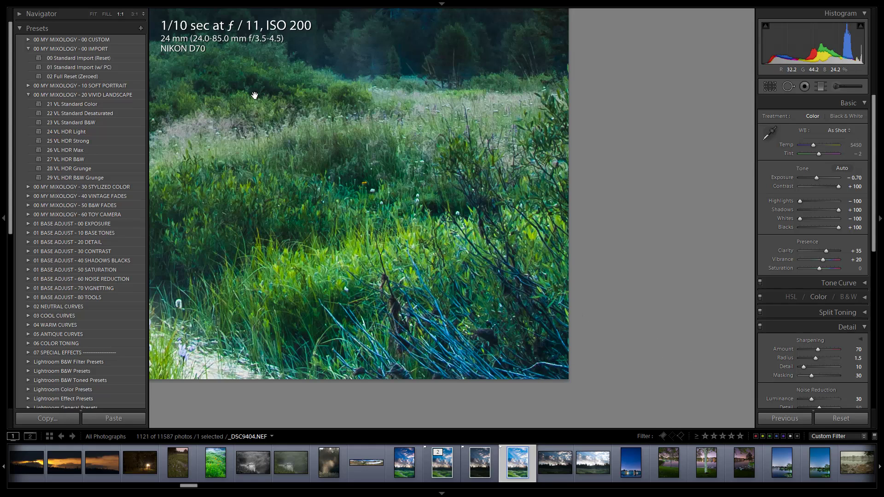
pyautogui.scroll(-5, 850, 311)
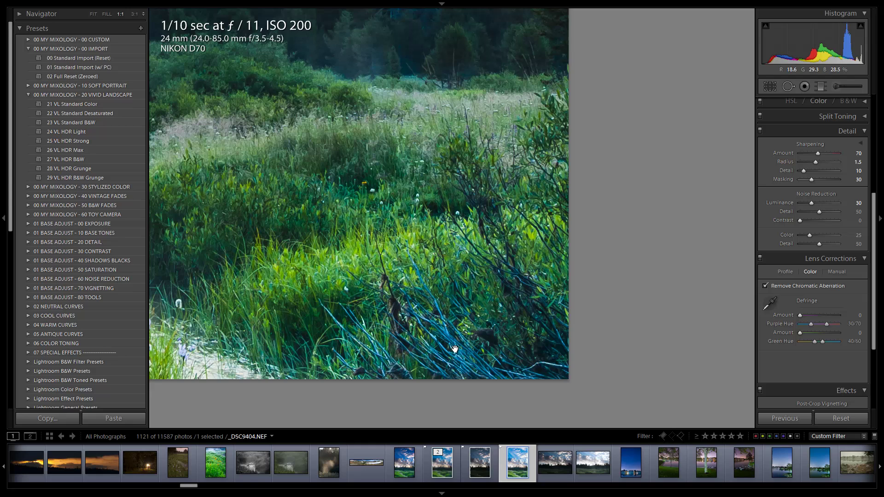
pyautogui.click(466, 314)
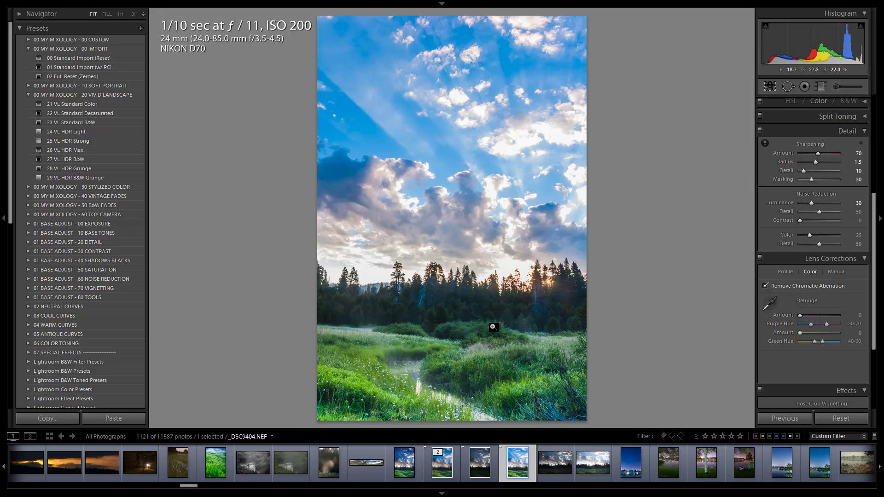
# - Apply 26 VL HDR Max to _DSC9403, compare it with _DSC9404, and return to _DSC9403
pyautogui.click(480, 465)
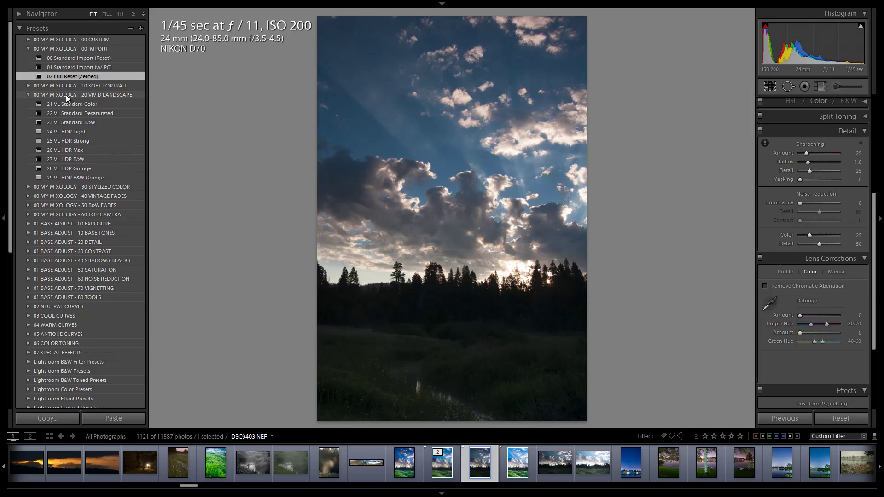
pyautogui.click(71, 148)
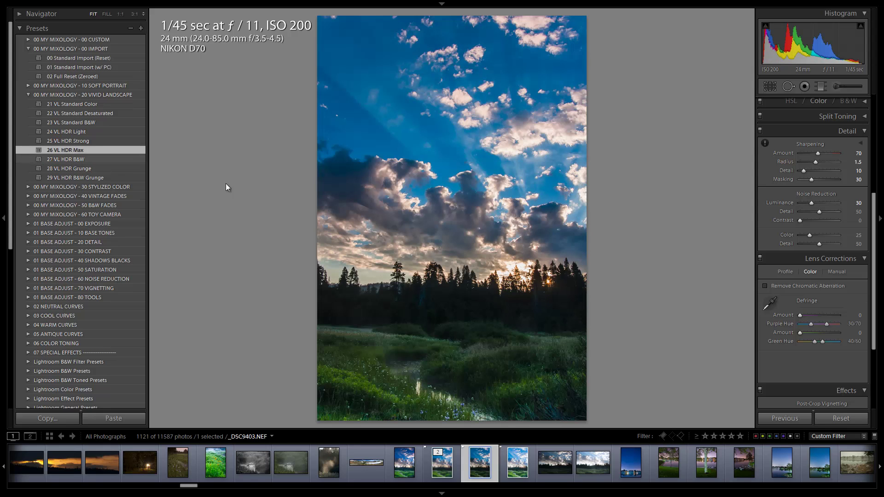
pyautogui.click(515, 465)
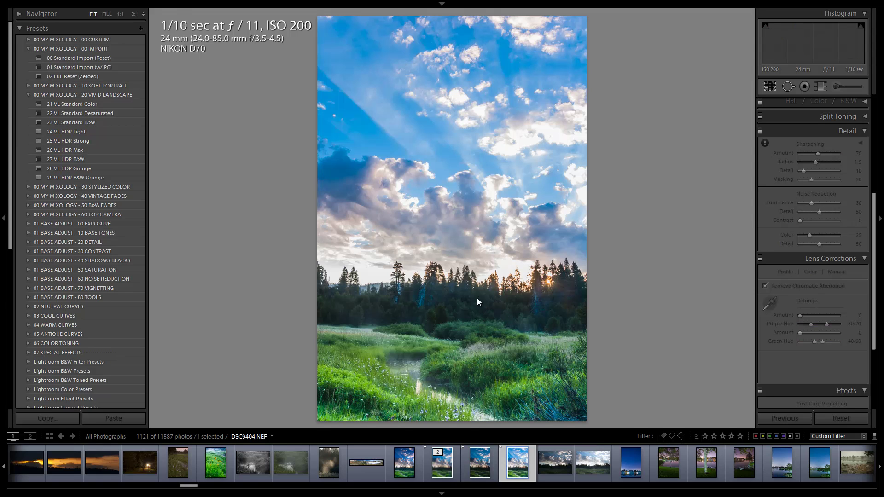
pyautogui.click(479, 464)
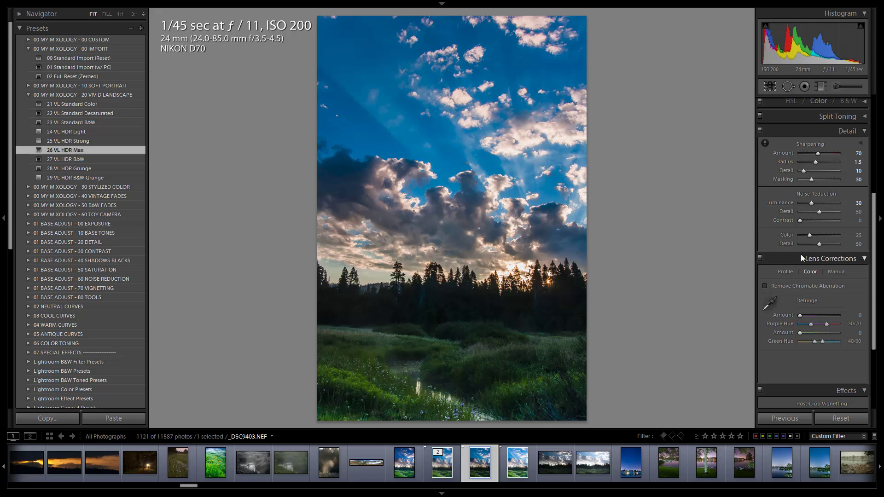
# - Set _DSC9403's Exposure to +0.40 and Vibrance to +25, then compare against _DSC9404
pyautogui.scroll(4, 806, 259)
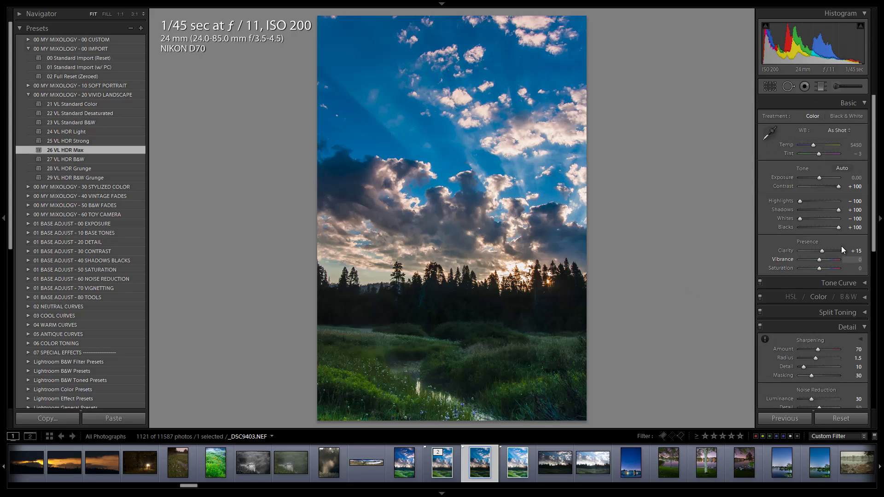
pyautogui.press('Up')
pyautogui.press('Up')
pyautogui.press('Up')
pyautogui.press('Up')
pyautogui.press('Up')
pyautogui.press('Up')
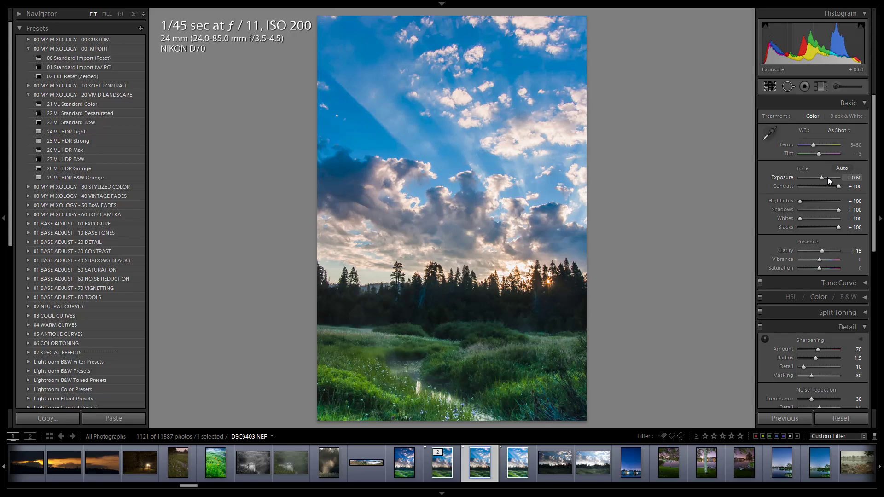
pyautogui.press('Down')
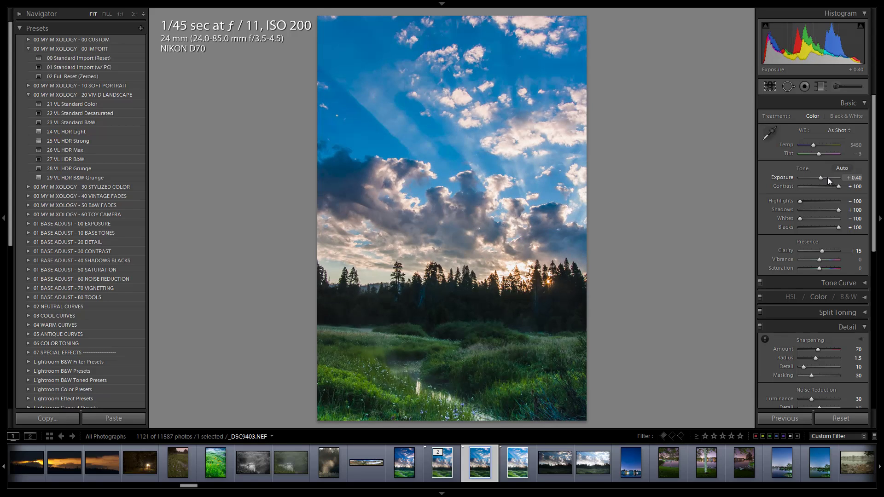
pyautogui.press('Down')
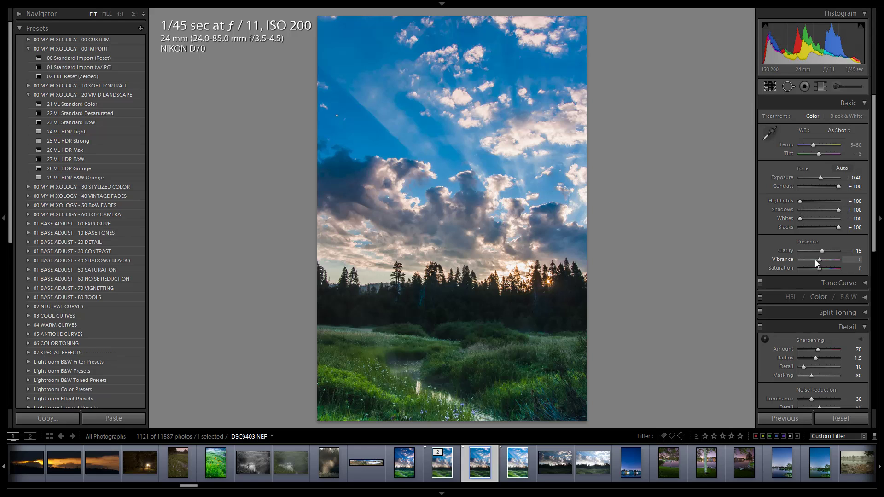
pyautogui.moveTo(822, 259); pyautogui.dragTo(827, 260)
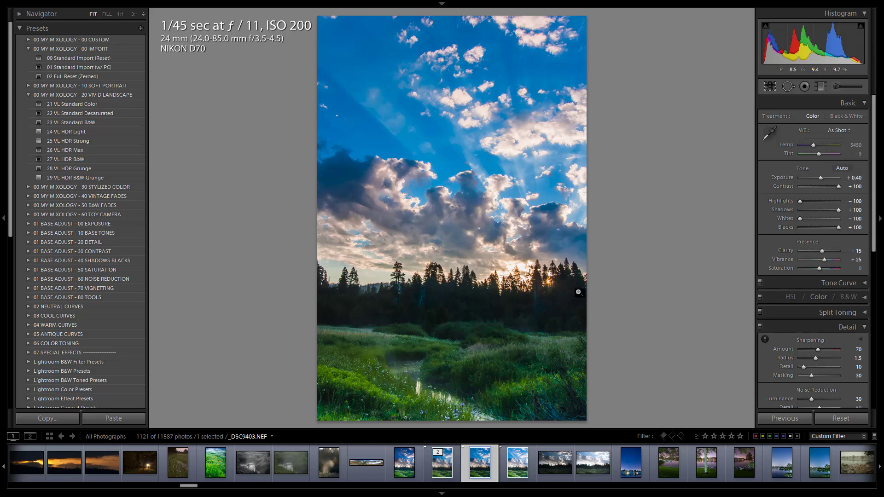
pyautogui.click(517, 470)
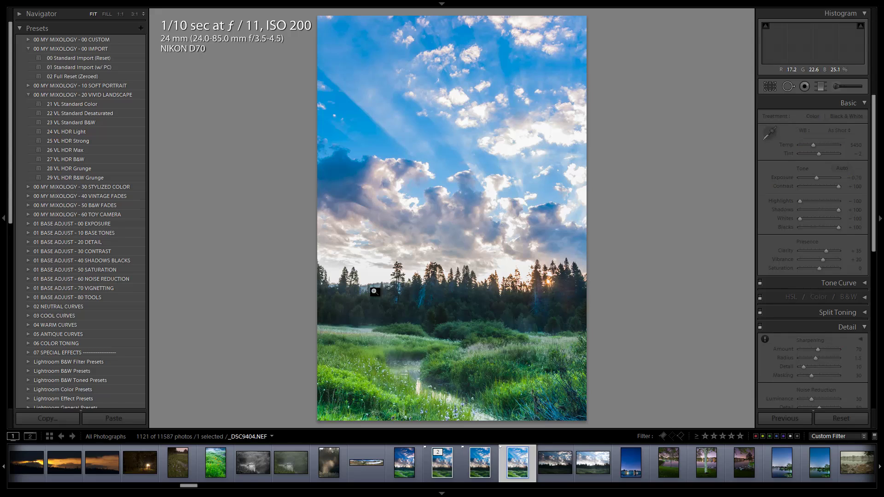
pyautogui.click(480, 463)
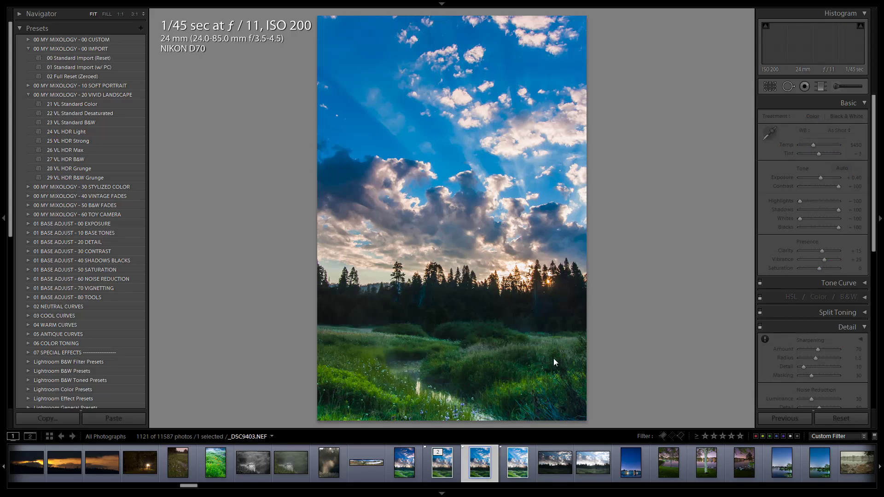
# - Paint a 03 Dodge (Brighten) Adjustment Brush stroke over the foreground meadow
pyautogui.press('k')
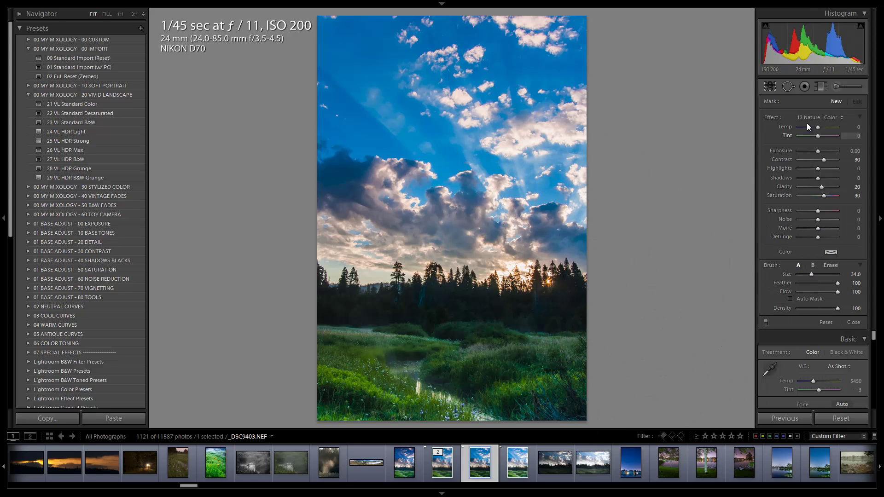
pyautogui.click(813, 117)
pyautogui.click(743, 180)
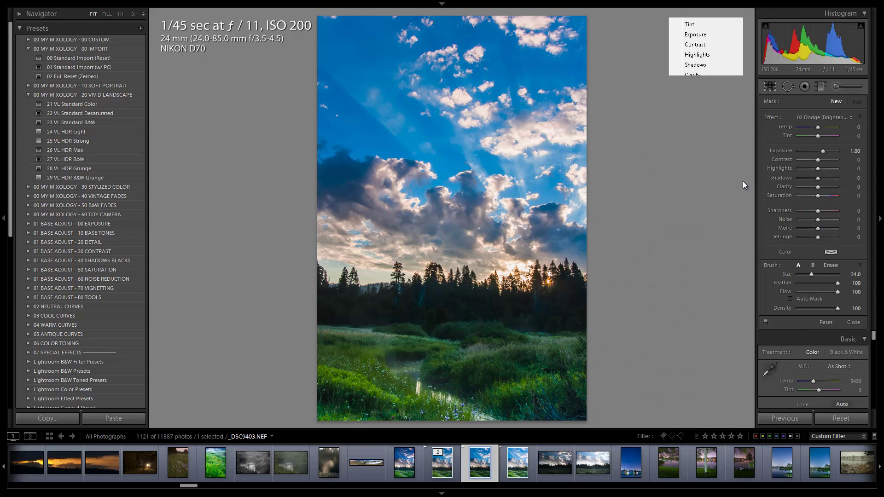
pyautogui.scroll(-3, 571, 297)
pyautogui.moveTo(495, 310); pyautogui.dragTo(282, 310)
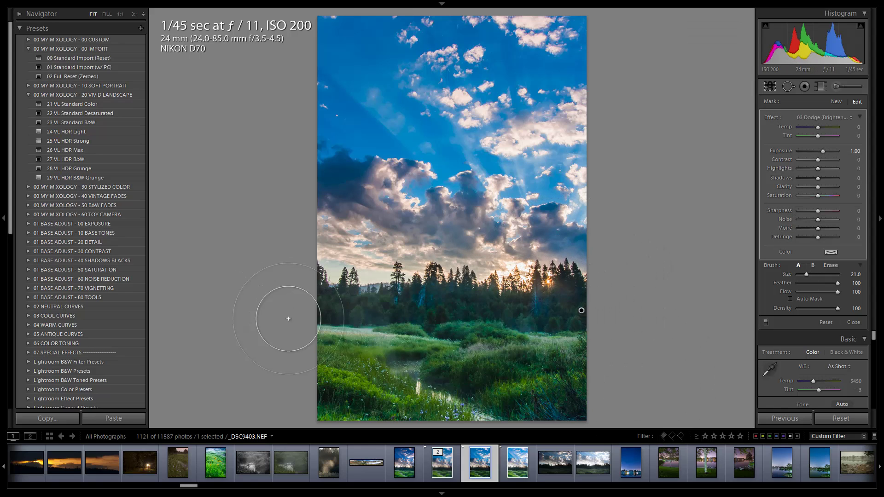
# - Lower the painted adjustment's Exposure to 0.53, comparing against _DSC9404
pyautogui.click(514, 473)
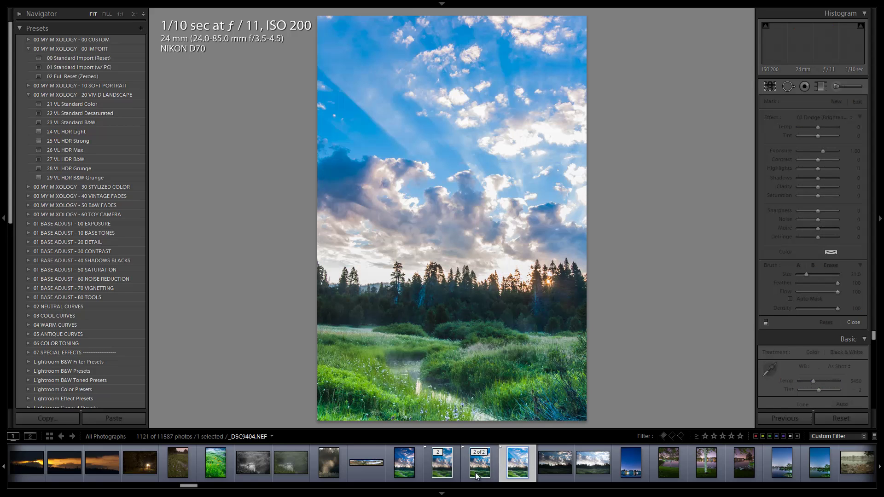
pyautogui.click(492, 458)
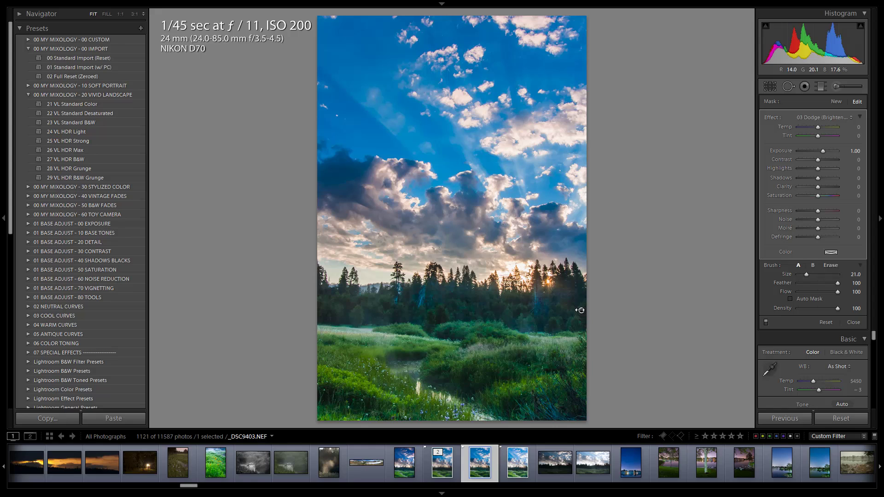
pyautogui.moveTo(579, 311); pyautogui.dragTo(570, 312)
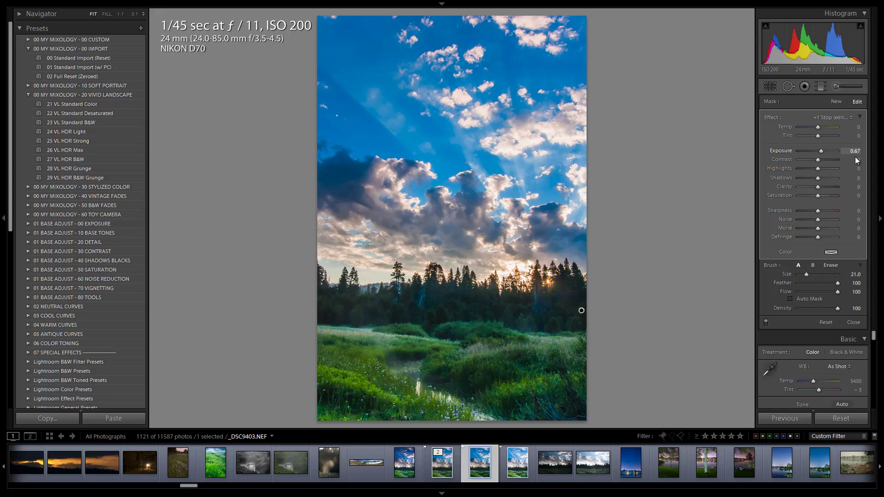
pyautogui.click(514, 467)
pyautogui.click(487, 469)
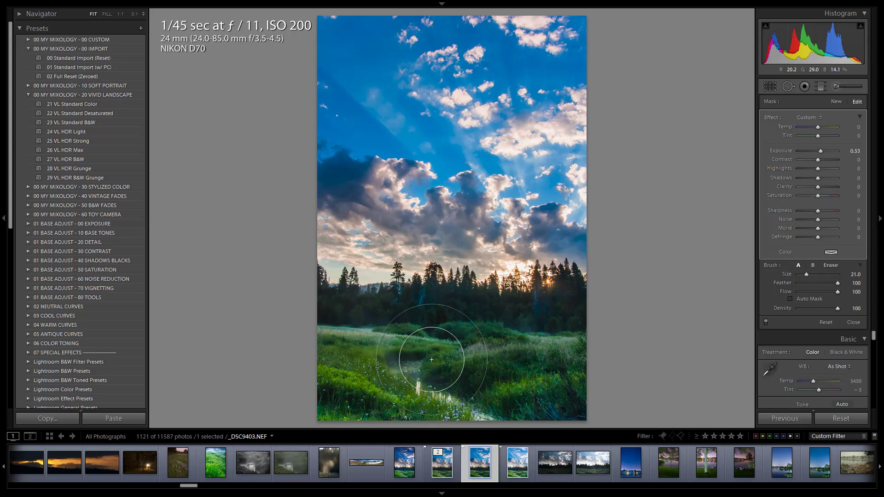
# - Close the brush, add _DSC9404 to the selection with _DSC9403, and open both in Photoshop
pyautogui.press('k')
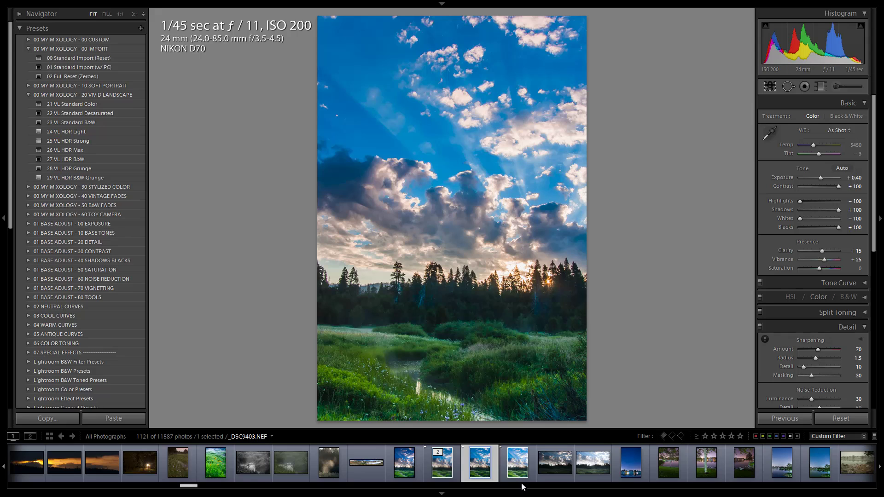
pyautogui.keyDown('ctrl'); pyautogui.click(517, 469); pyautogui.keyUp('ctrl')
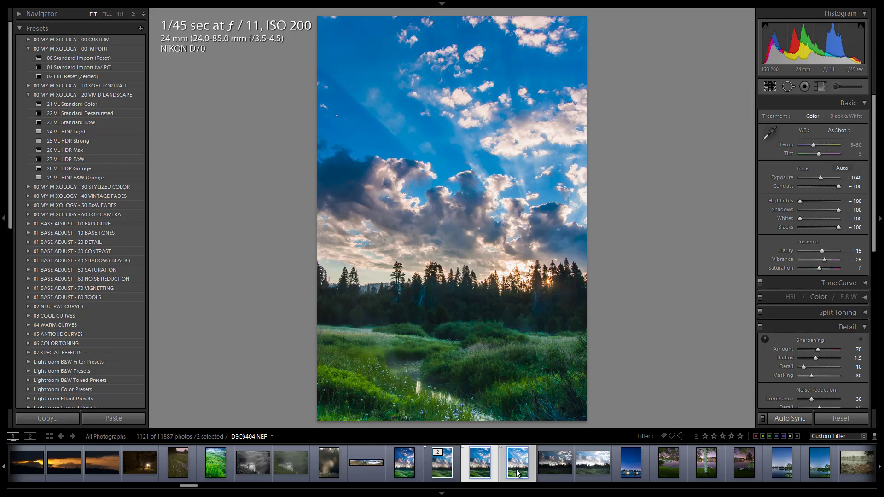
pyautogui.hotkey('ctrl', 'e')
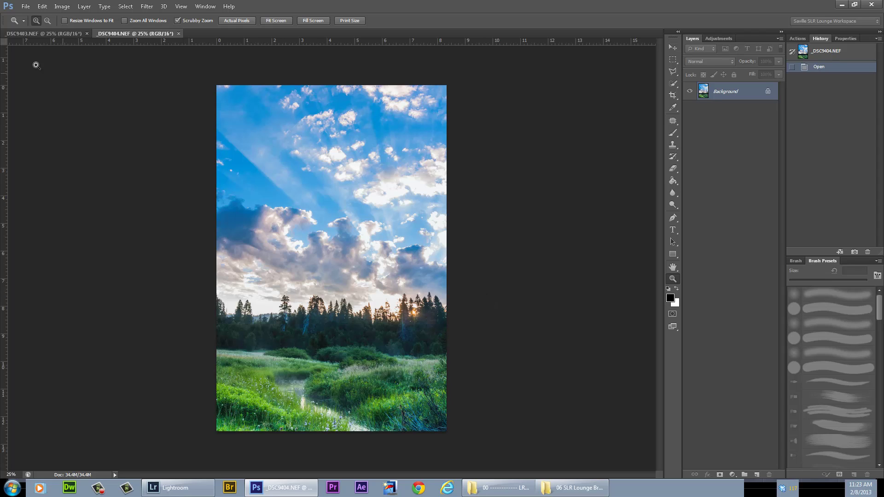
# - Flip between the _DSC9403 and _DSC9404 document tabs in Photoshop to compare them
pyautogui.click(39, 33)
pyautogui.click(109, 33)
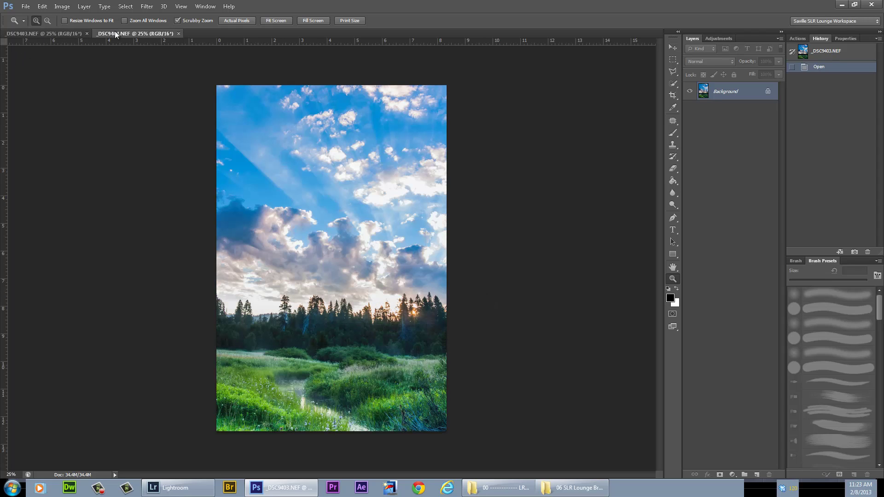
pyautogui.click(52, 32)
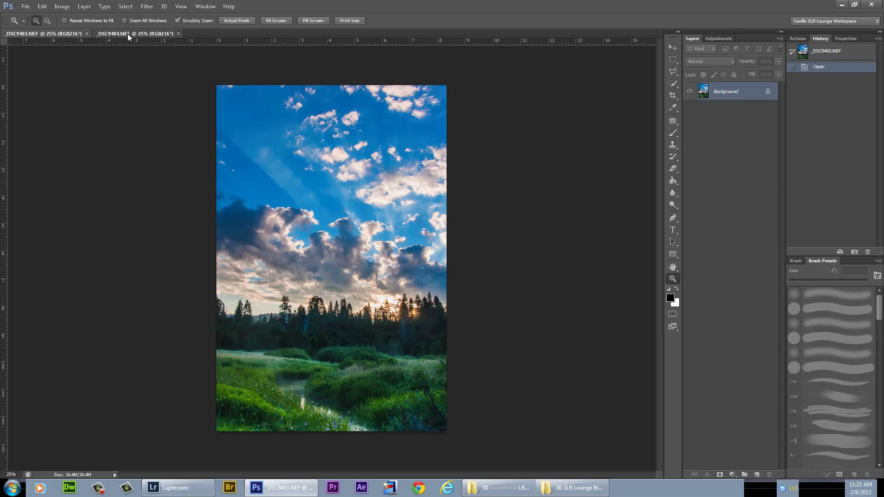
pyautogui.click(128, 34)
pyautogui.click(54, 32)
pyautogui.click(134, 34)
pyautogui.click(55, 32)
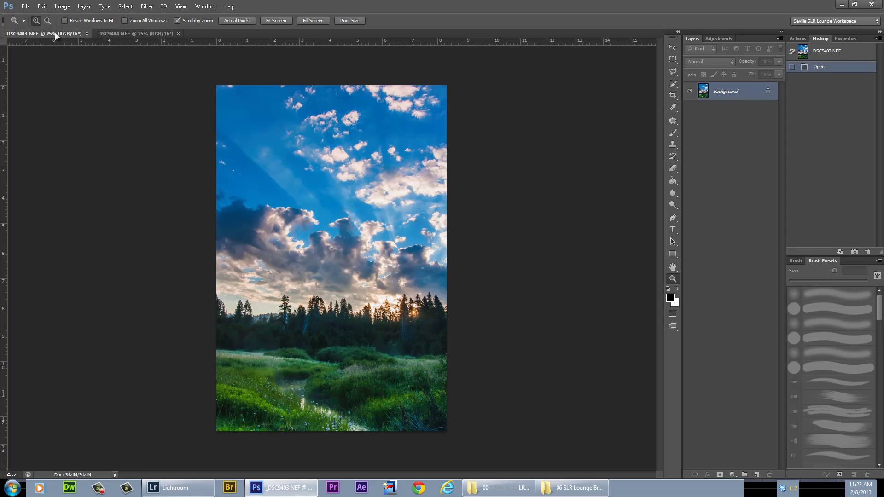
pyautogui.click(145, 34)
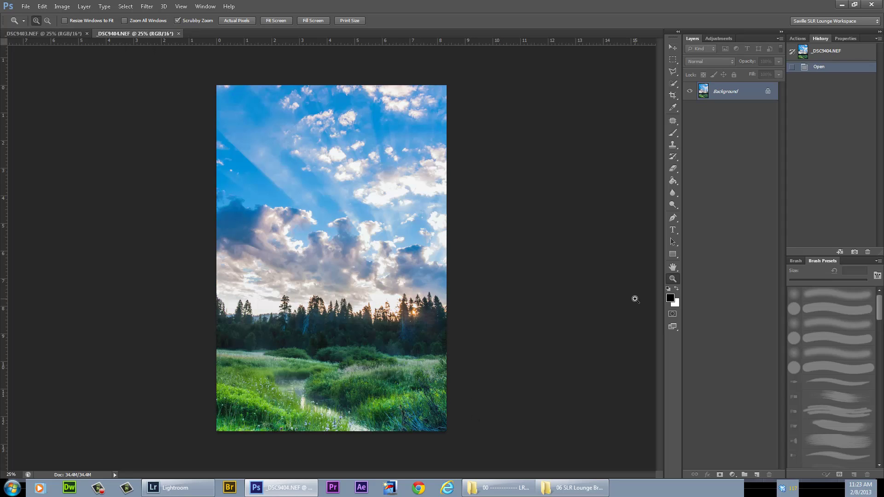
# - Return to Lightroom and bring up the Edit In options for the selected photo
pyautogui.click(174, 489)
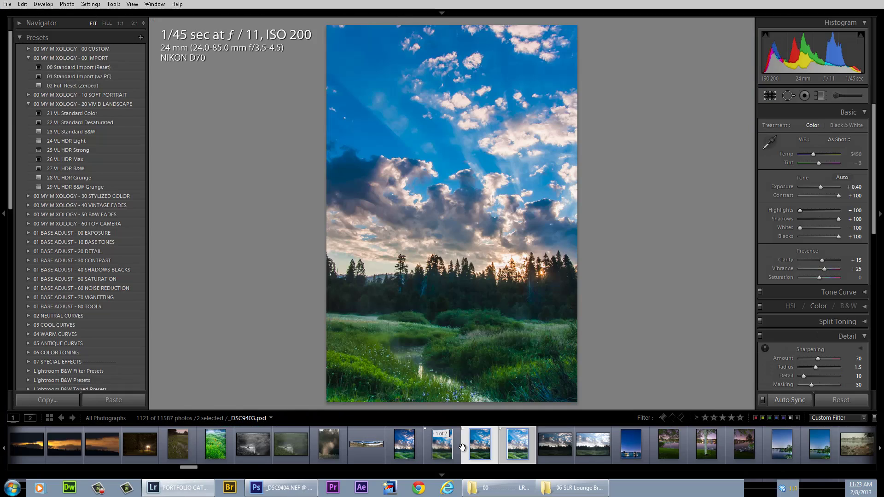
pyautogui.rightClick(479, 446)
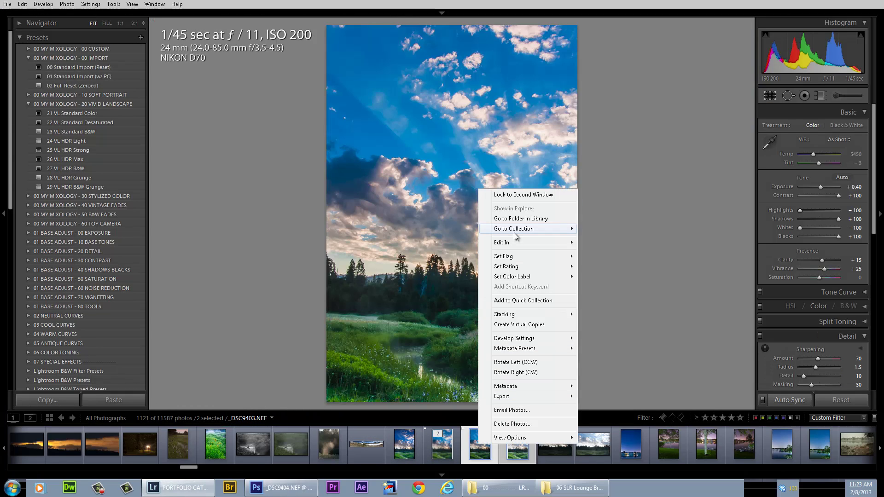
pyautogui.moveTo(516, 243)
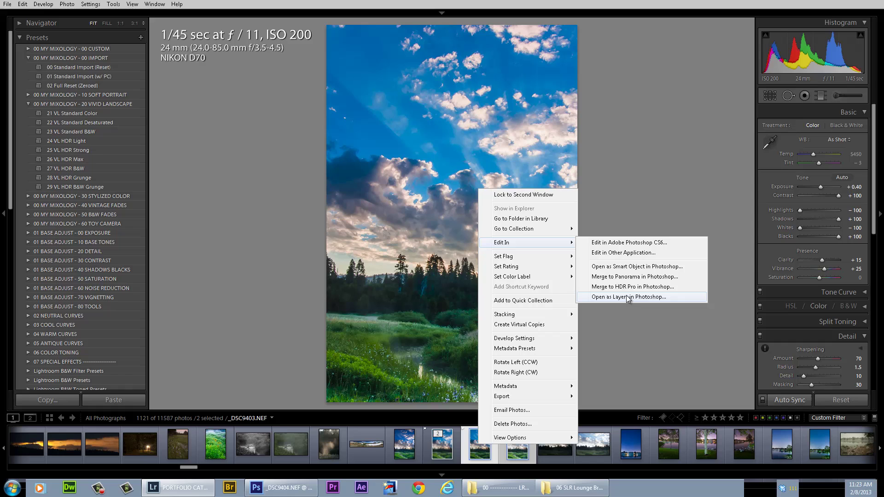
# - Select all of _DSC9404 in Photoshop and close it without saving, leaving _DSC9403 open
pyautogui.click(279, 490)
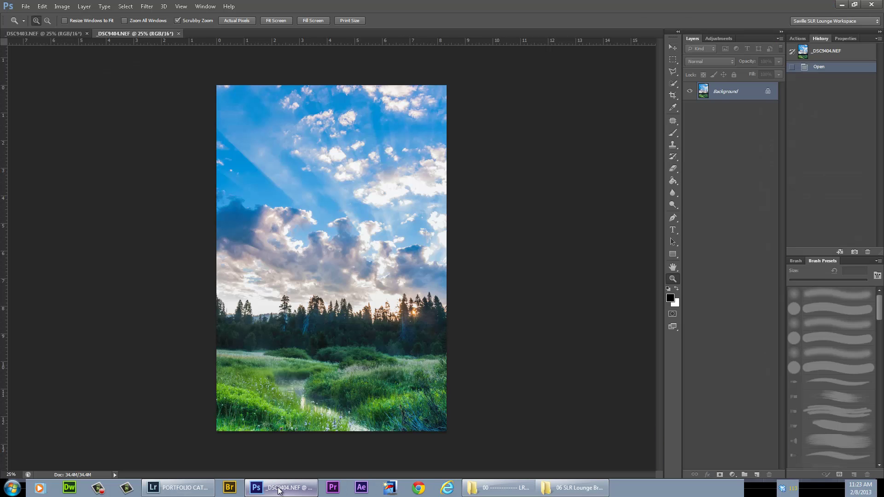
pyautogui.hotkey('ctrl', 'a')
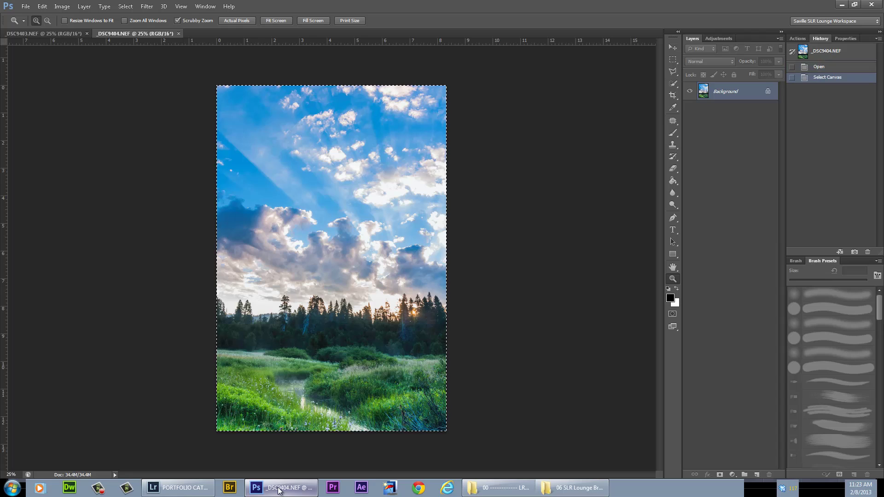
pyautogui.hotkey('ctrl', 'w')
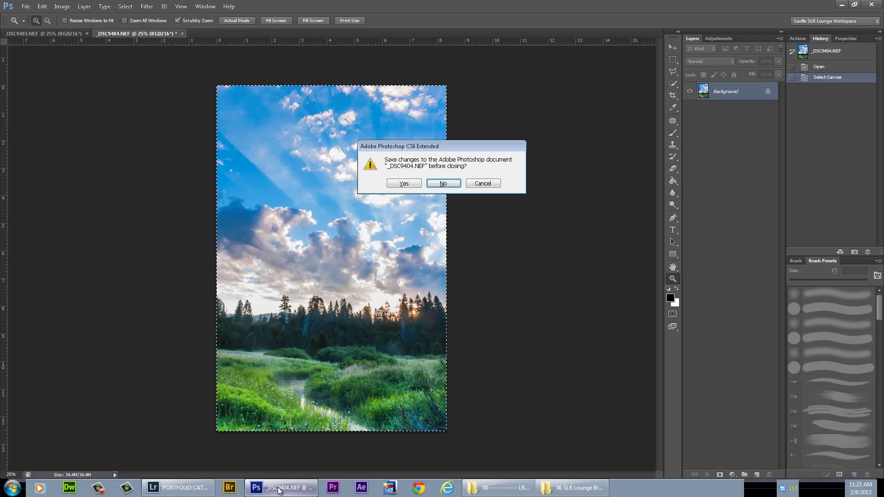
pyautogui.press('n')
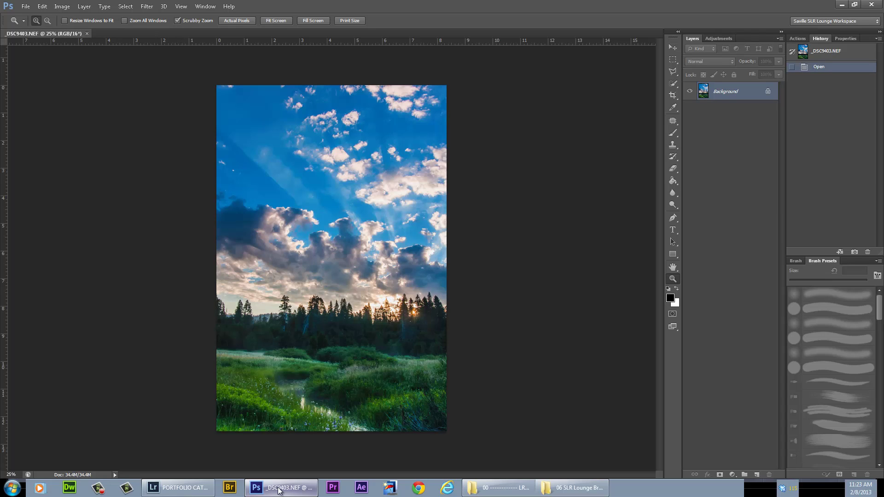
# - Paste the lighter exposure as Layer 1, add a layer mask, and paint black across the sky
pyautogui.hotkey('ctrl', 'v')
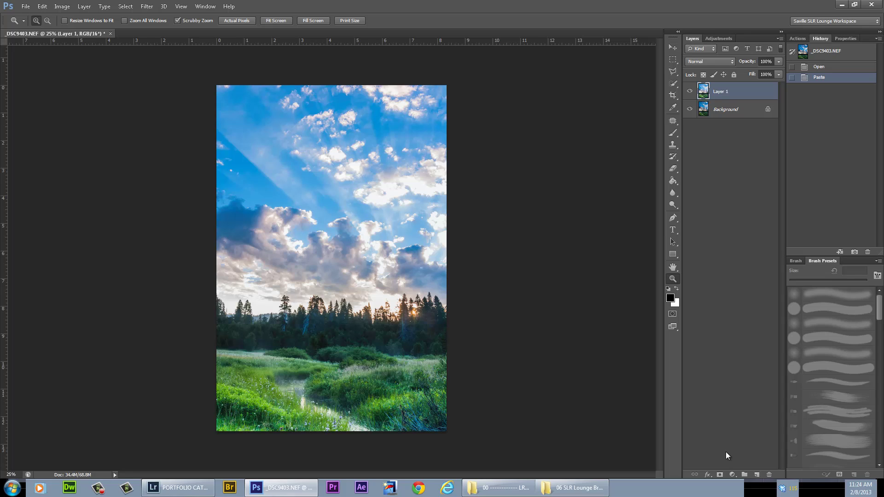
pyautogui.click(720, 475)
pyautogui.press('b')
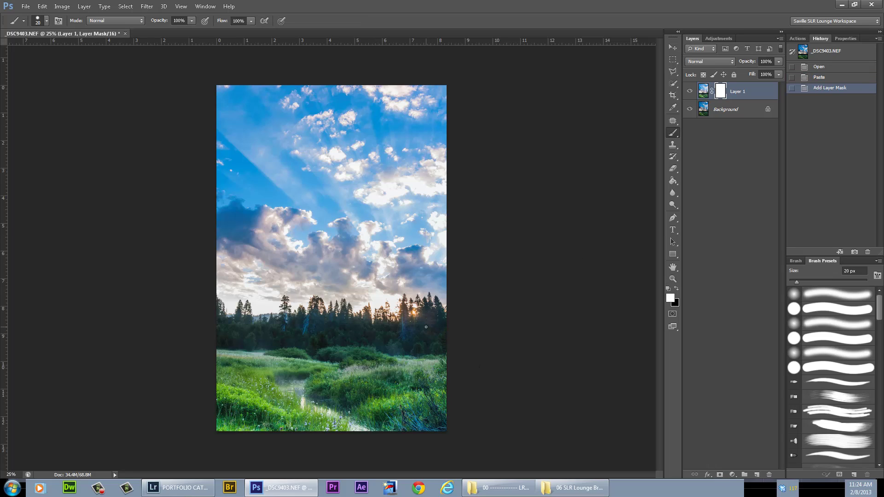
pyautogui.press(']')
pyautogui.press(']')
pyautogui.press(']')
pyautogui.press(']')
pyautogui.press(']')
pyautogui.press(']')
pyautogui.press(']')
pyautogui.press(']')
pyautogui.press(']')
pyautogui.press(']')
pyautogui.press(']')
pyautogui.press(']')
pyautogui.press(']')
pyautogui.press(']')
pyautogui.press(']')
pyautogui.press(']')
pyautogui.press(']')
pyautogui.press(']')
pyautogui.press(']')
pyautogui.press(']')
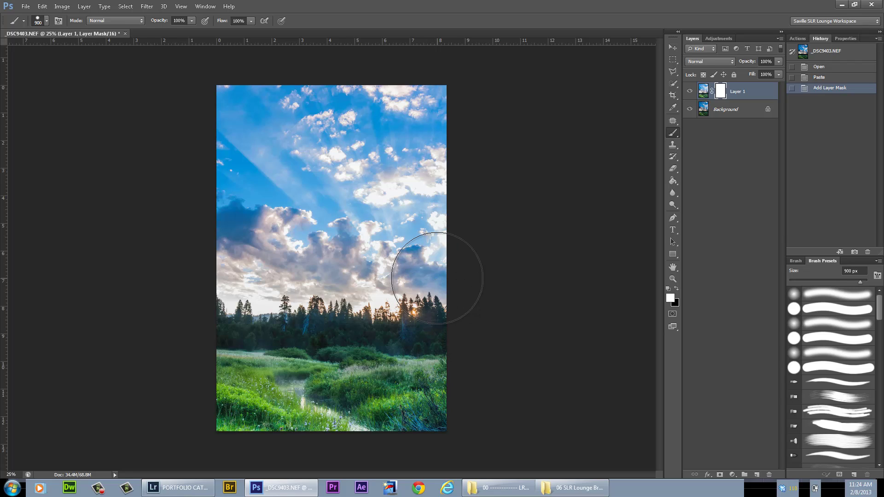
pyautogui.click(667, 288)
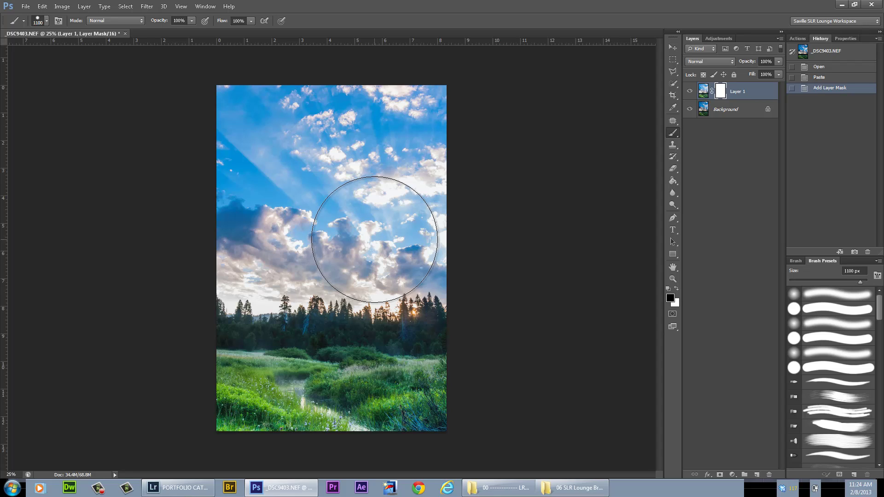
pyautogui.press('[')
pyautogui.press('[')
pyautogui.press('[')
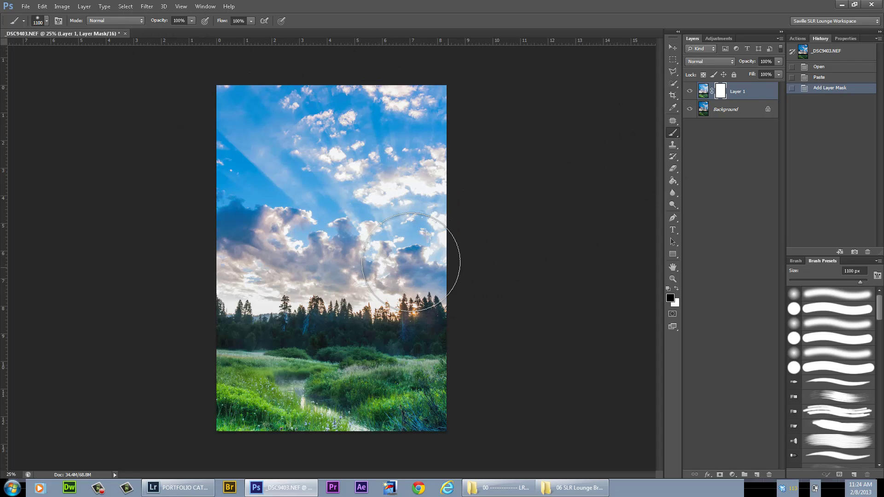
pyautogui.moveTo(408, 257)
pyautogui.mouseDown()
pyautogui.moveTo(342, 245)
pyautogui.moveTo(226, 273)
pyautogui.moveTo(395, 261)
pyautogui.moveTo(413, 222)
pyautogui.moveTo(402, 175)
pyautogui.moveTo(337, 131)
pyautogui.moveTo(439, 85)
pyautogui.moveTo(261, 67)
pyautogui.moveTo(196, 81)
pyautogui.moveTo(227, 110)
pyautogui.moveTo(158, 272)
pyautogui.mouseUp()
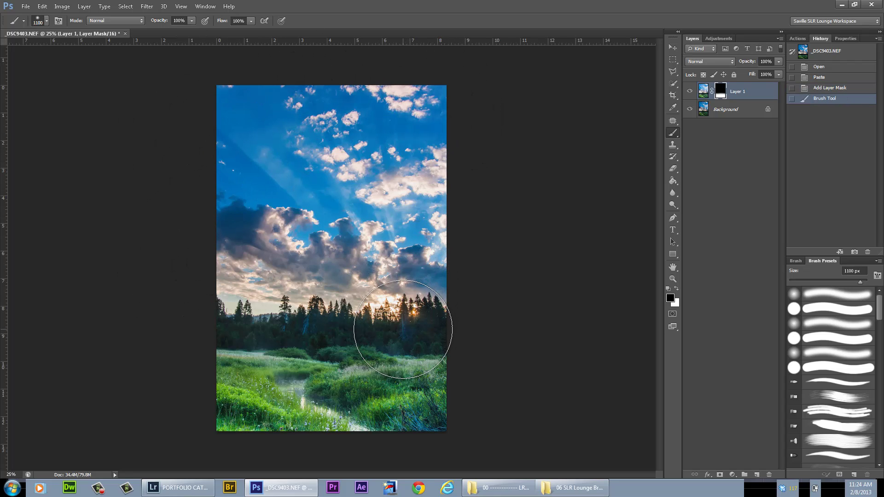
# - Shrink the brush to 125 px and paint the mask over the right and central treeline
pyautogui.scroll(1, 402, 329)
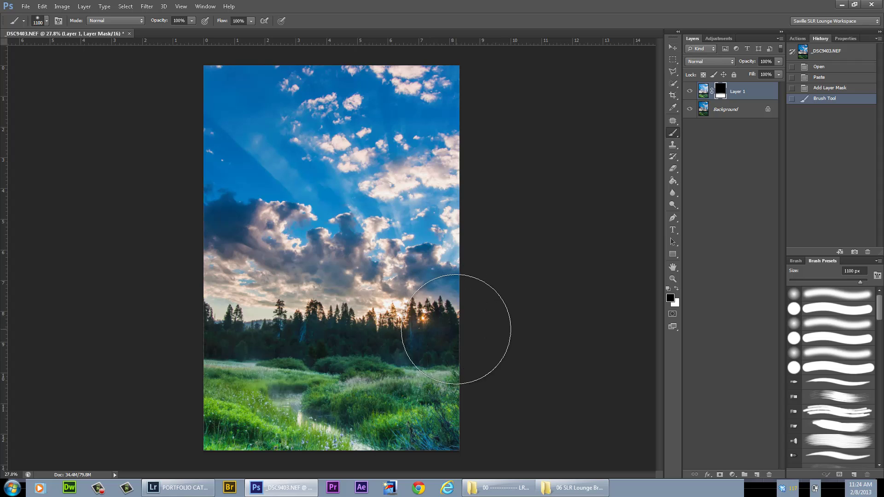
pyautogui.scroll(6, 456, 329)
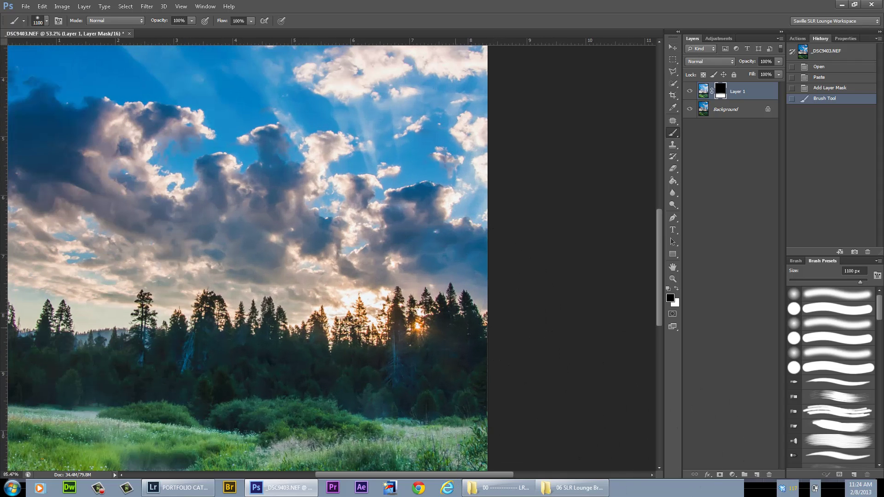
pyautogui.scroll(5, 448, 320)
pyautogui.press('[')
pyautogui.press('[')
pyautogui.press('[')
pyautogui.press('[')
pyautogui.press('[')
pyautogui.press('[')
pyautogui.press('[')
pyautogui.press('[')
pyautogui.press('[')
pyautogui.press('[')
pyautogui.press('[')
pyautogui.press('[')
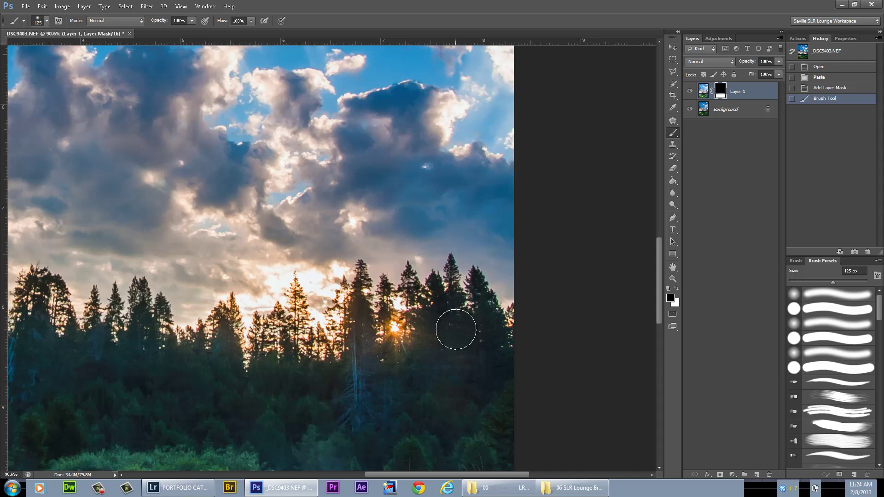
pyautogui.scroll(5, 495, 373)
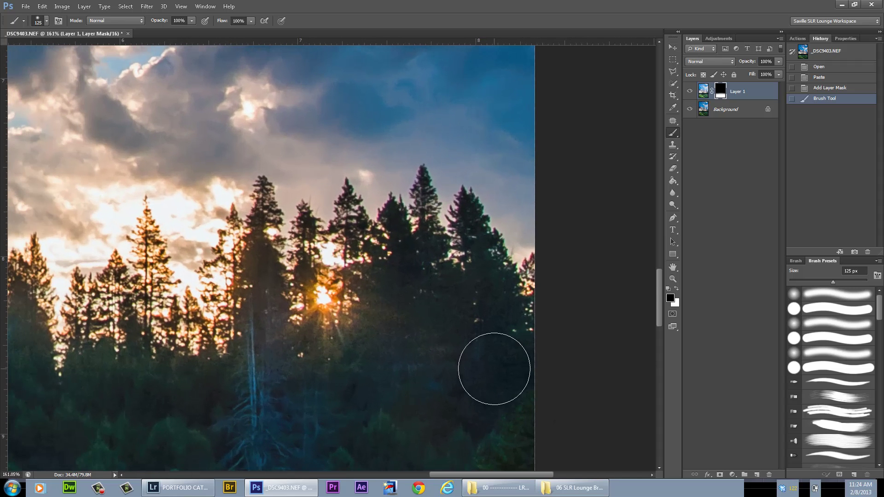
pyautogui.moveTo(451, 366); pyautogui.dragTo(471, 307)
pyautogui.scroll(3, 517, 276)
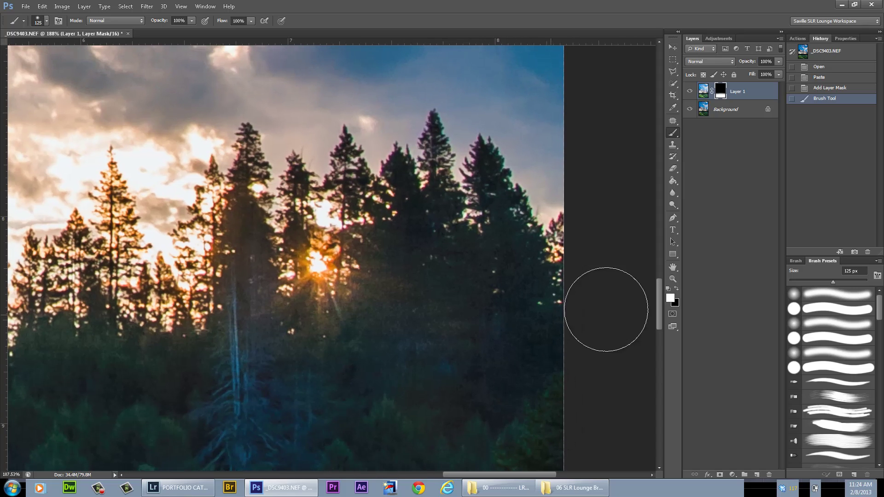
pyautogui.moveTo(540, 410)
pyautogui.mouseDown()
pyautogui.moveTo(543, 361)
pyautogui.moveTo(498, 270)
pyautogui.moveTo(494, 240)
pyautogui.mouseUp()
pyautogui.moveTo(428, 233); pyautogui.dragTo(434, 420)
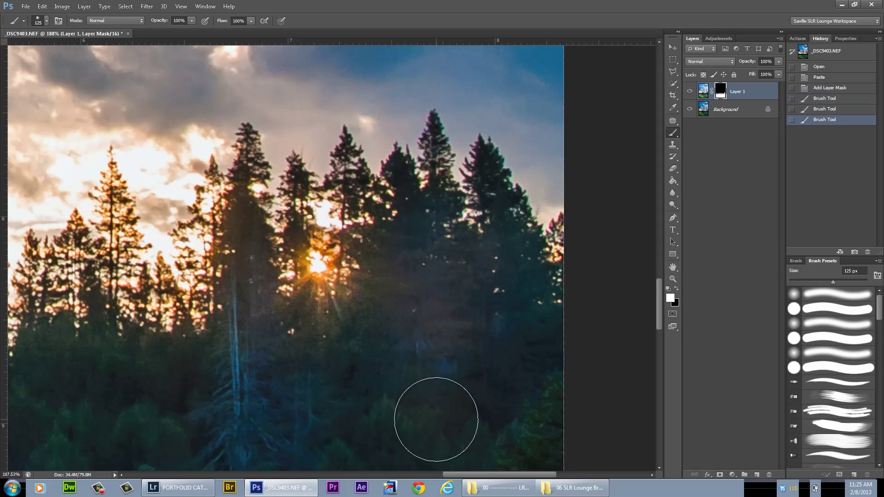
pyautogui.moveTo(402, 343); pyautogui.dragTo(442, 277)
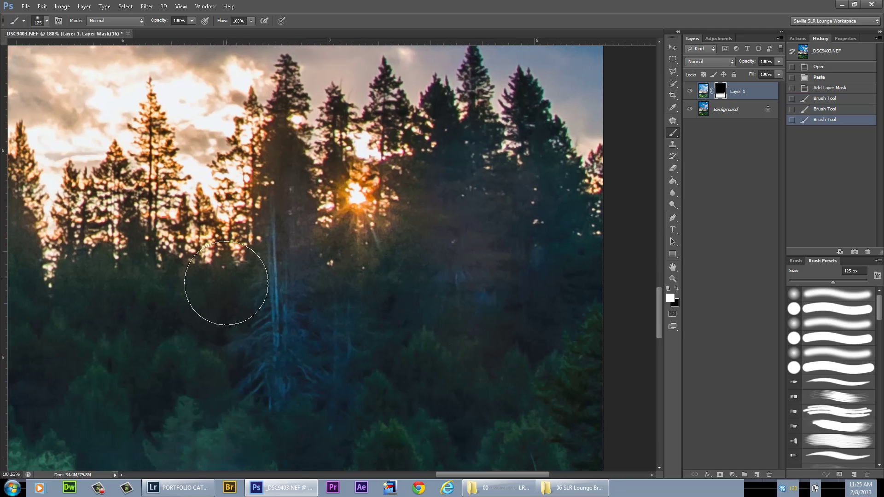
pyautogui.moveTo(418, 219)
pyautogui.mouseDown()
pyautogui.moveTo(375, 341)
pyautogui.moveTo(326, 330)
pyautogui.mouseUp()
pyautogui.moveTo(350, 277)
pyautogui.mouseDown()
pyautogui.moveTo(292, 173)
pyautogui.moveTo(258, 299)
pyautogui.mouseUp()
pyautogui.moveTo(256, 364); pyautogui.dragTo(273, 423)
# - Keep painting the mask across the central trees with more strokes and dabs
pyautogui.moveTo(290, 335); pyautogui.dragTo(508, 276)
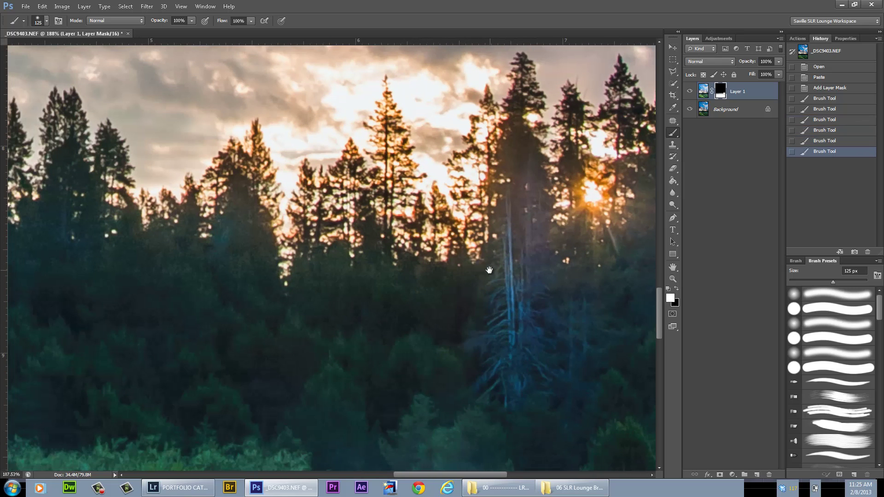
pyautogui.moveTo(453, 333); pyautogui.dragTo(429, 304)
pyautogui.moveTo(414, 286)
pyautogui.mouseDown()
pyautogui.moveTo(394, 268)
pyautogui.moveTo(325, 326)
pyautogui.moveTo(318, 350)
pyautogui.mouseUp()
pyautogui.moveTo(326, 281); pyautogui.dragTo(426, 348)
pyautogui.click(376, 410)
pyautogui.moveTo(350, 299)
pyautogui.mouseDown()
pyautogui.moveTo(322, 409)
pyautogui.moveTo(295, 396)
pyautogui.mouseUp()
pyautogui.moveTo(276, 299)
pyautogui.mouseDown()
pyautogui.moveTo(254, 381)
pyautogui.moveTo(248, 369)
pyautogui.mouseUp()
pyautogui.moveTo(229, 321); pyautogui.dragTo(396, 340)
pyautogui.moveTo(348, 315); pyautogui.dragTo(322, 340)
pyautogui.moveTo(230, 378); pyautogui.dragTo(307, 305)
pyautogui.click(270, 340)
# - Paint the mask over the left treeline, then fit the whole image in the window
pyautogui.moveTo(191, 252); pyautogui.dragTo(358, 219)
pyautogui.moveTo(317, 318); pyautogui.dragTo(266, 320)
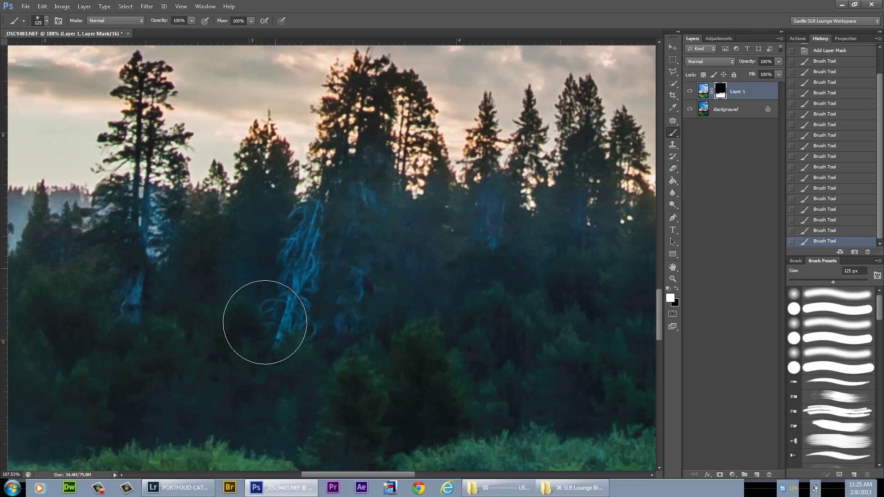
pyautogui.moveTo(260, 246); pyautogui.dragTo(417, 247)
pyautogui.moveTo(187, 276); pyautogui.dragTo(462, 303)
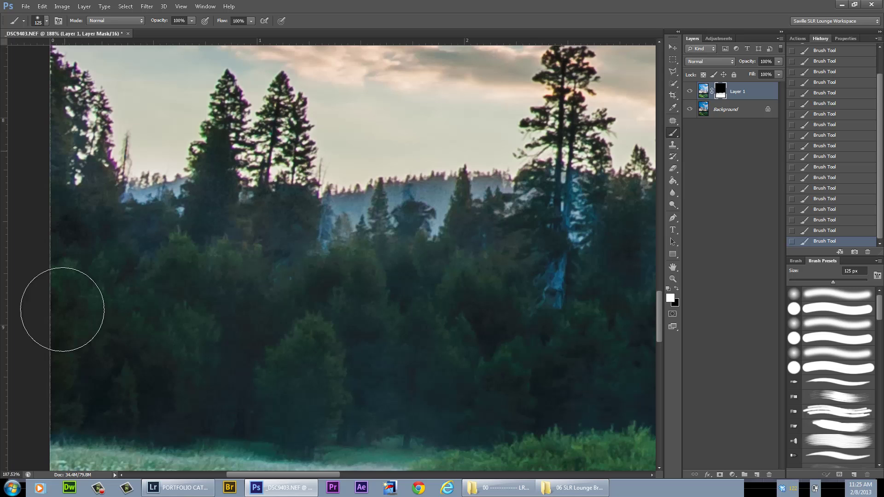
pyautogui.moveTo(360, 296); pyautogui.dragTo(347, 370)
pyautogui.hotkey('ctrl', '0')
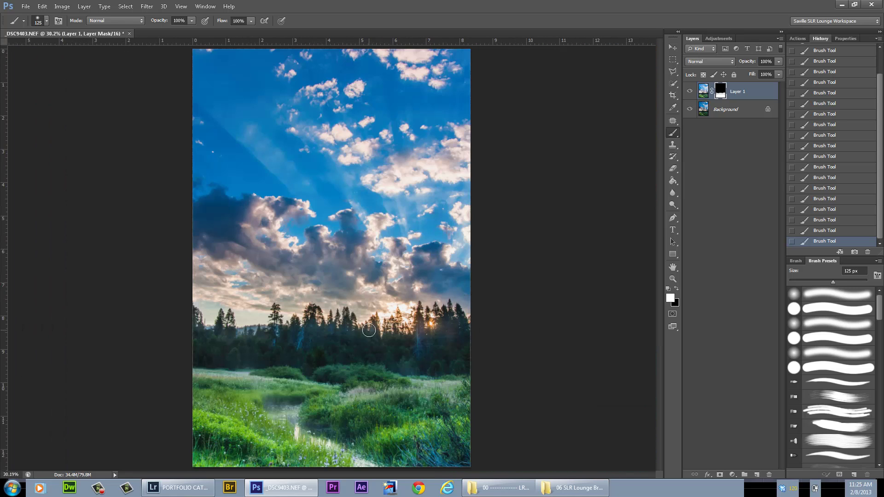
# - Resize the brush down to 175 px and switch the paint colour to white
pyautogui.press(']')
pyautogui.press(']')
pyautogui.press(']')
pyautogui.press(']')
pyautogui.press(']')
pyautogui.press(']')
pyautogui.press(']')
pyautogui.press(']')
pyautogui.press(']')
pyautogui.press(']')
pyautogui.press(']')
pyautogui.press(']')
pyautogui.press(']')
pyautogui.press(']')
pyautogui.press(']')
pyautogui.press(']')
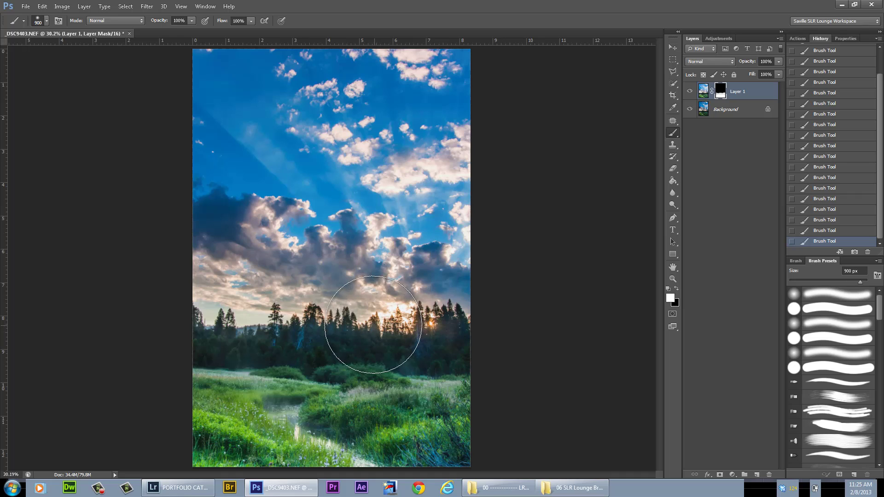
pyautogui.press('[')
pyautogui.press('[')
pyautogui.press('[')
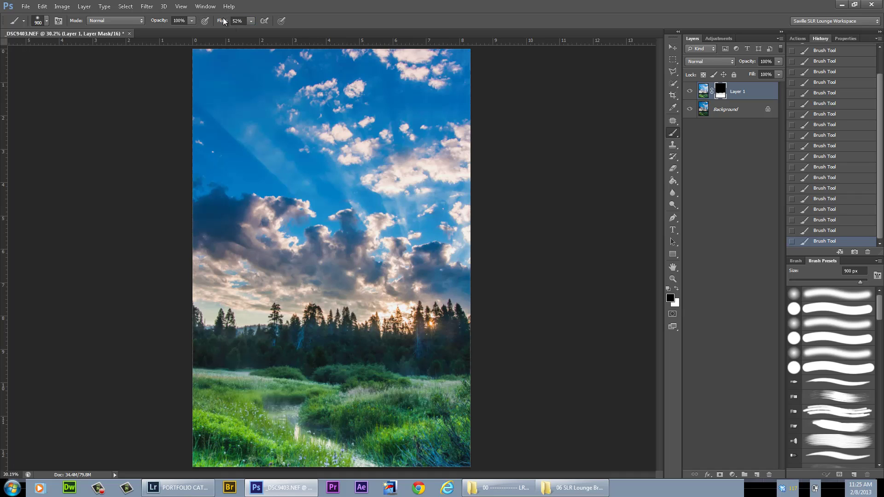
pyautogui.press('[')
pyautogui.press('[')
pyautogui.press('[')
pyautogui.press('[')
pyautogui.press('[')
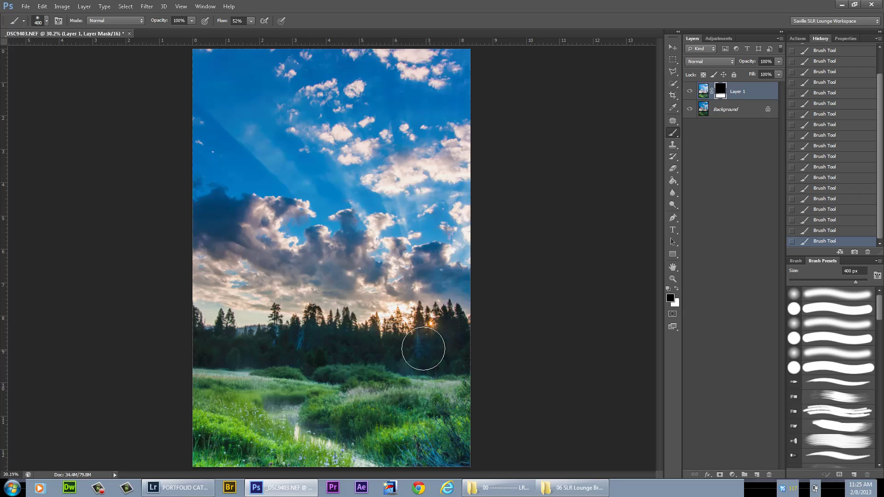
pyautogui.scroll(8, 424, 345)
pyautogui.press('[')
pyautogui.press('[')
pyautogui.press('[')
pyautogui.press('[')
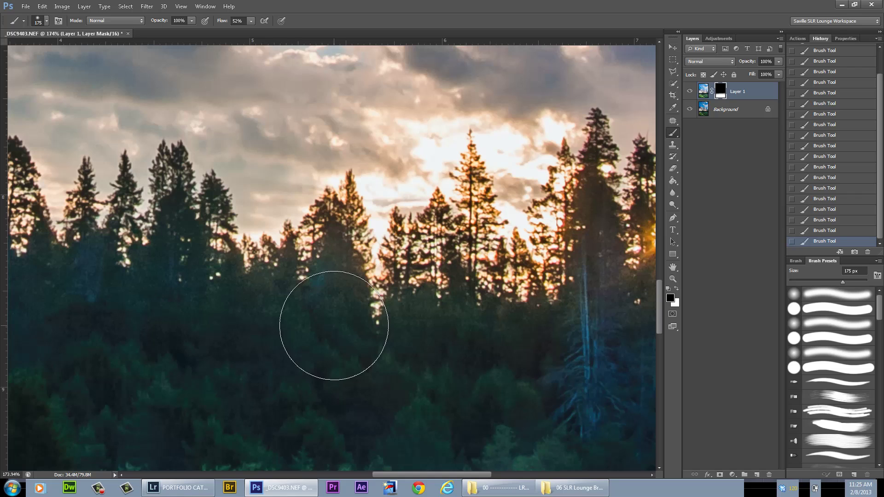
pyautogui.press('x')
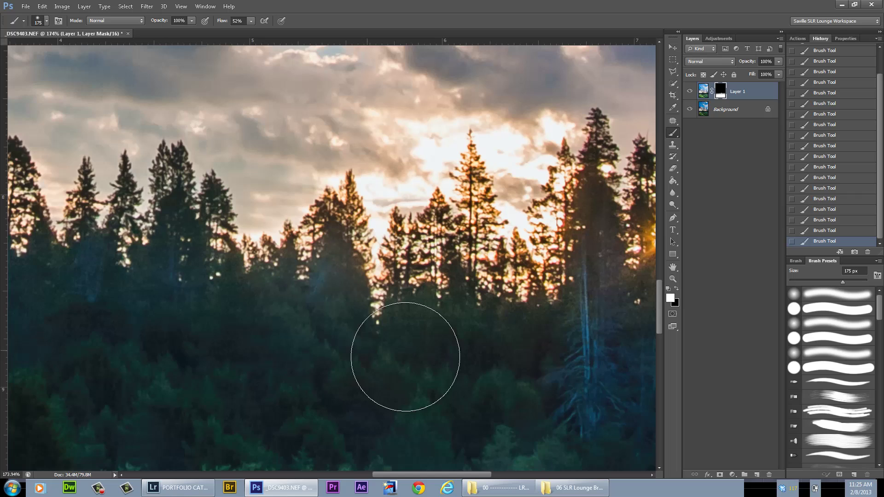
# - Blend the mask along the treeline, finishing with a broad 600 px stroke on the right
pyautogui.moveTo(404, 351); pyautogui.dragTo(290, 381)
pyautogui.moveTo(530, 304)
pyautogui.mouseDown()
pyautogui.moveTo(473, 358)
pyautogui.moveTo(405, 312)
pyautogui.mouseUp()
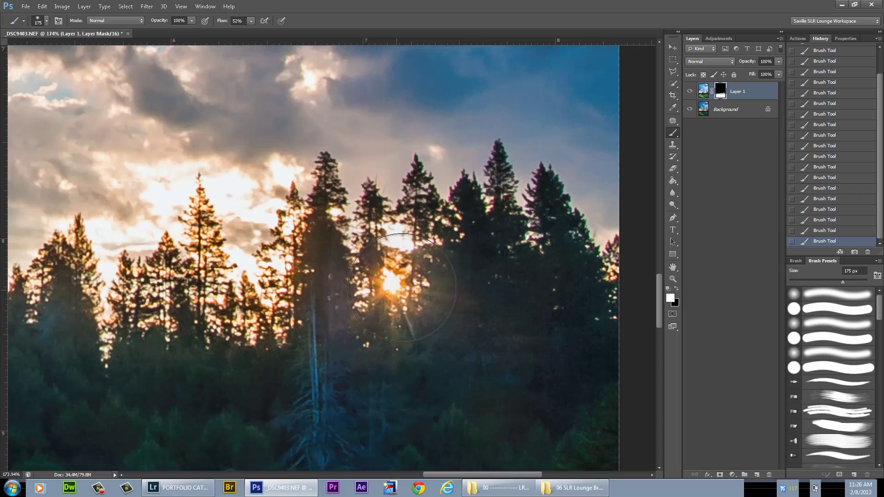
pyautogui.scroll(-3, 390, 285)
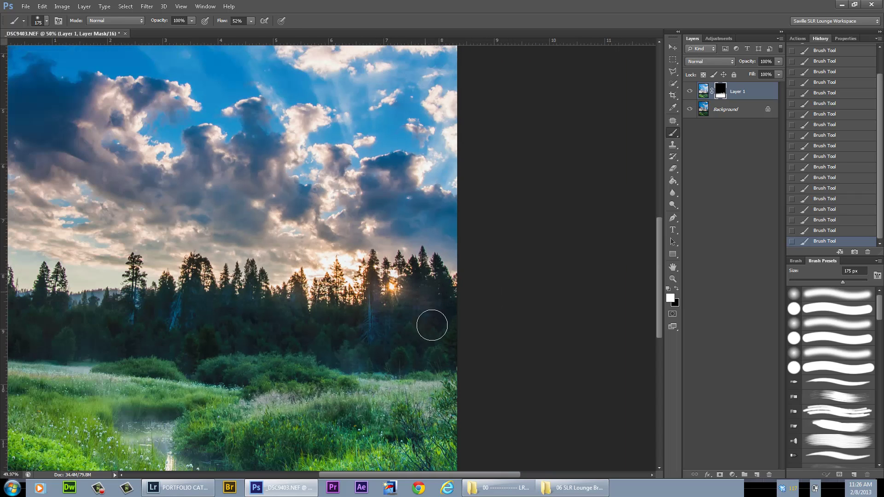
pyautogui.press(']')
pyautogui.press(']')
pyautogui.press(']')
pyautogui.press(']')
pyautogui.press(']')
pyautogui.moveTo(430, 325); pyautogui.dragTo(468, 305)
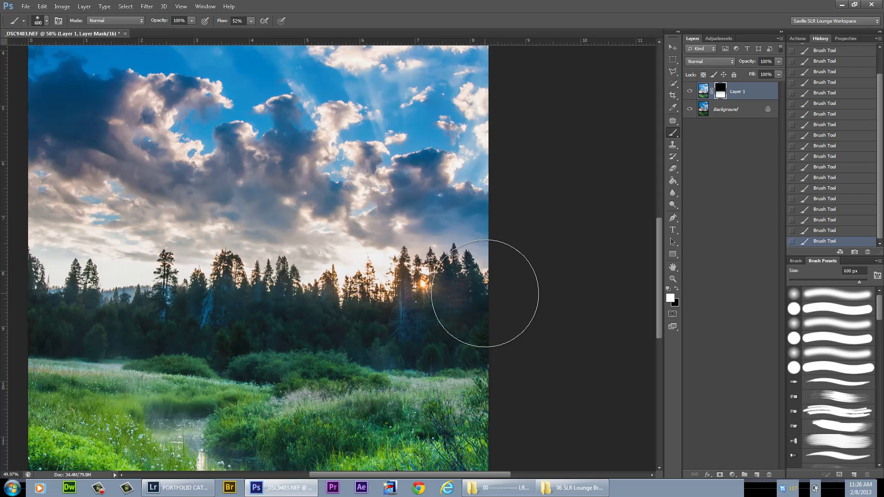
pyautogui.moveTo(485, 293); pyautogui.dragTo(82, 249)
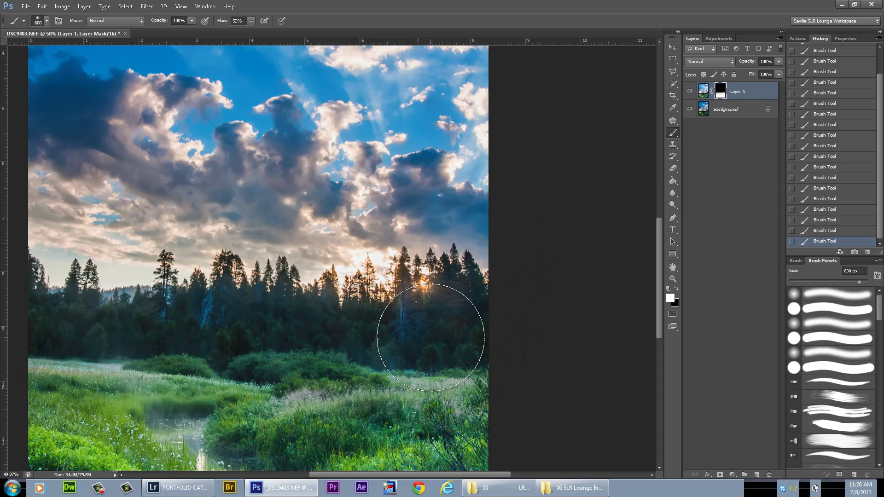
pyautogui.scroll(-3, 429, 326)
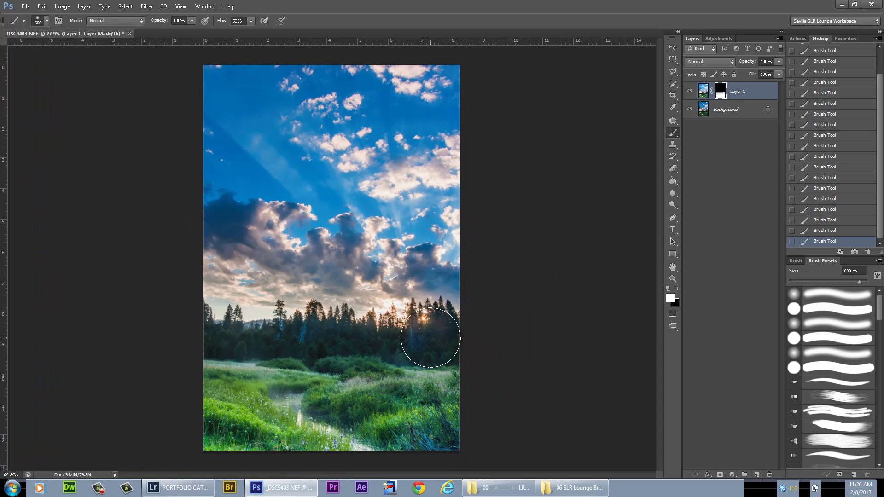
# - Save the image as _DSC9403-Edit.tif, close it, and return to Lightroom
pyautogui.hotkey('ctrl', 's')
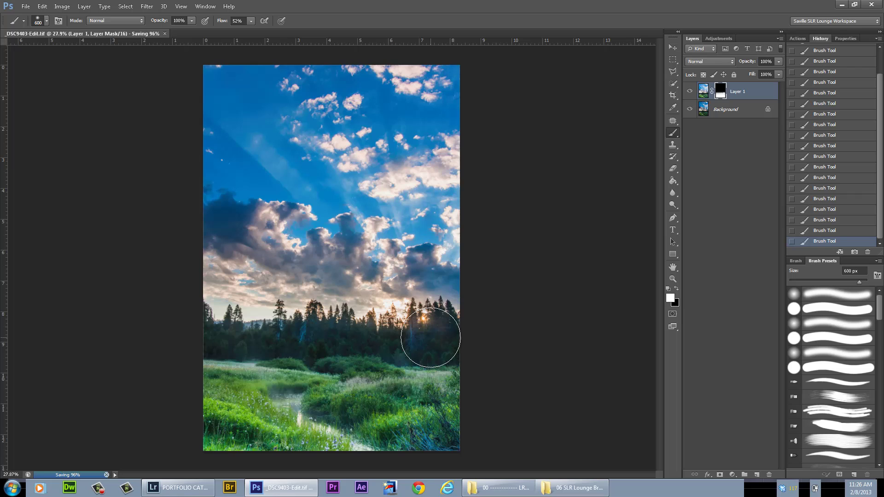
pyautogui.hotkey('ctrl', 'w')
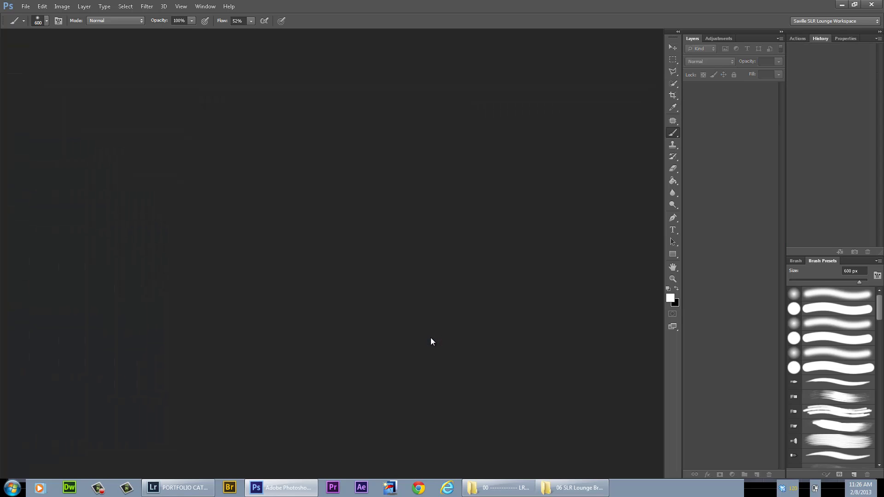
pyautogui.hotkey('alt', 'Tab')
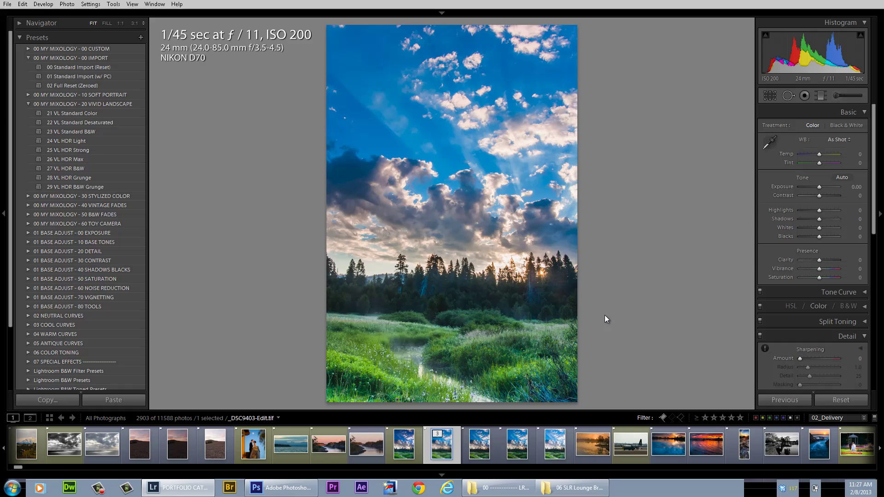
# - Compare the stacked versions in the filmstrip and settle on _DSC9403-Edit.tif
pyautogui.click(481, 450)
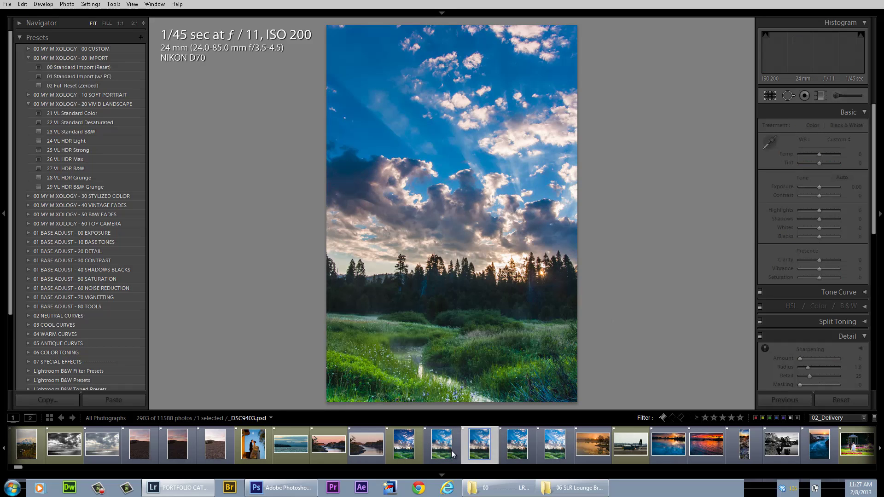
pyautogui.click(447, 454)
pyautogui.click(481, 449)
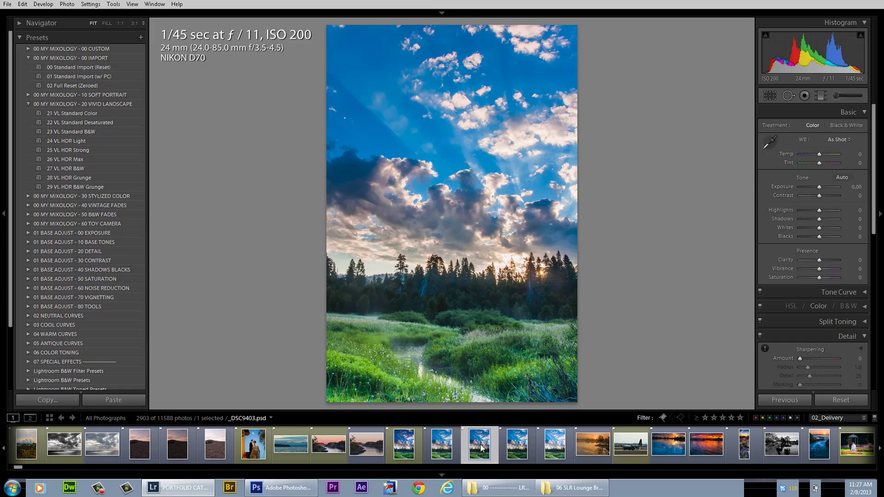
pyautogui.click(455, 452)
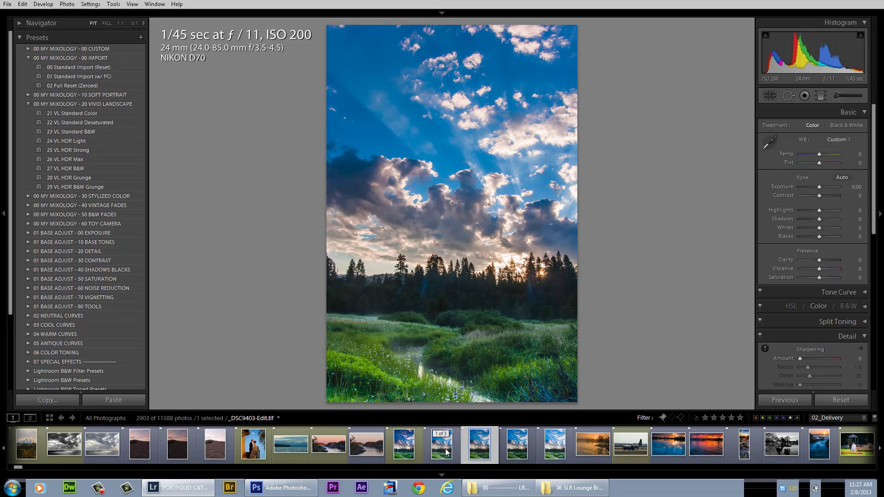
pyautogui.click(456, 452)
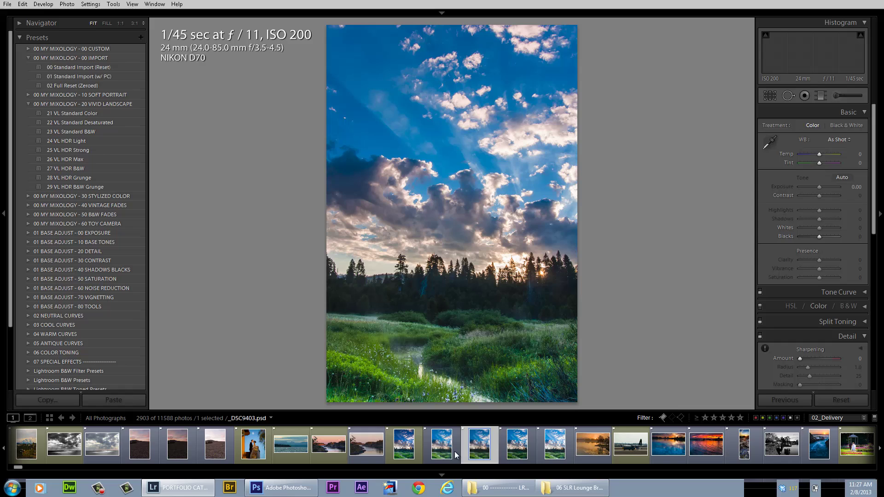
pyautogui.click(443, 452)
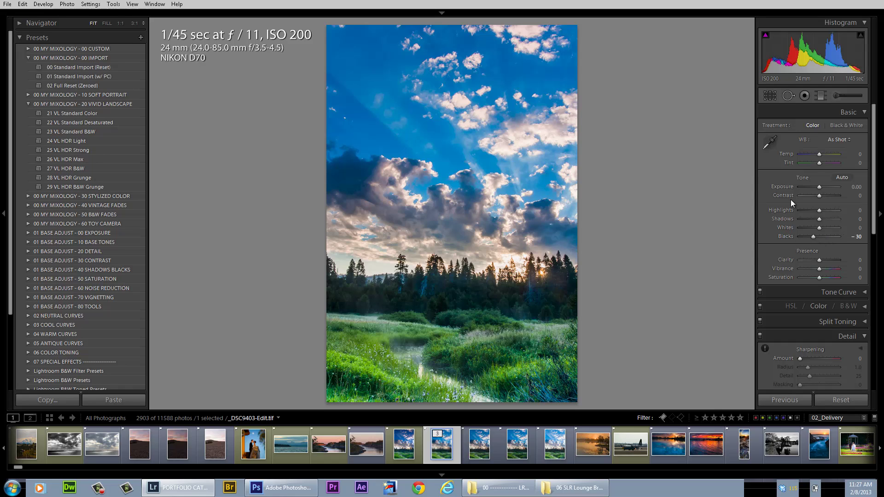
# - Set Temp and Tint both to 0, then turn on Lights Dim
pyautogui.click(851, 156)
pyautogui.click(852, 163)
pyautogui.click(849, 155)
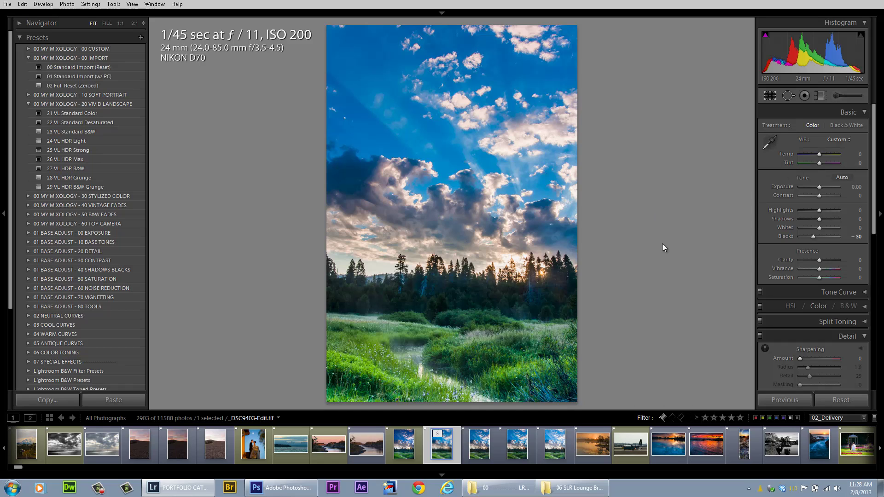
pyautogui.press('l')
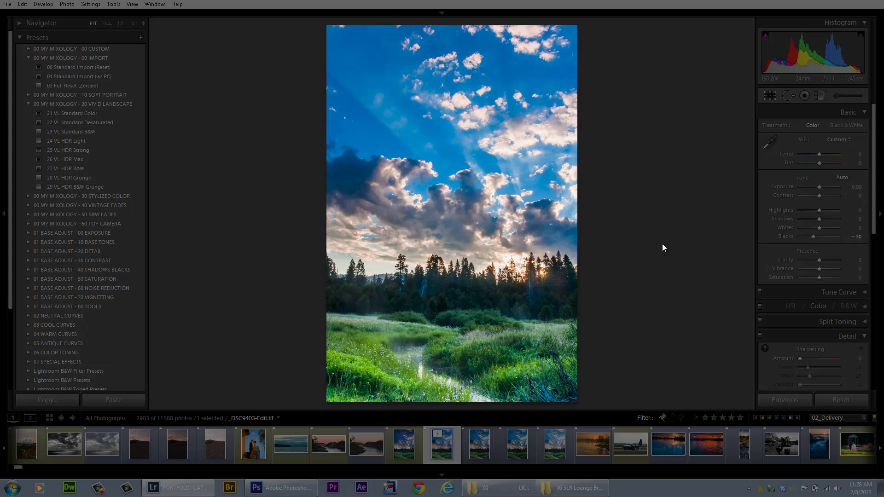